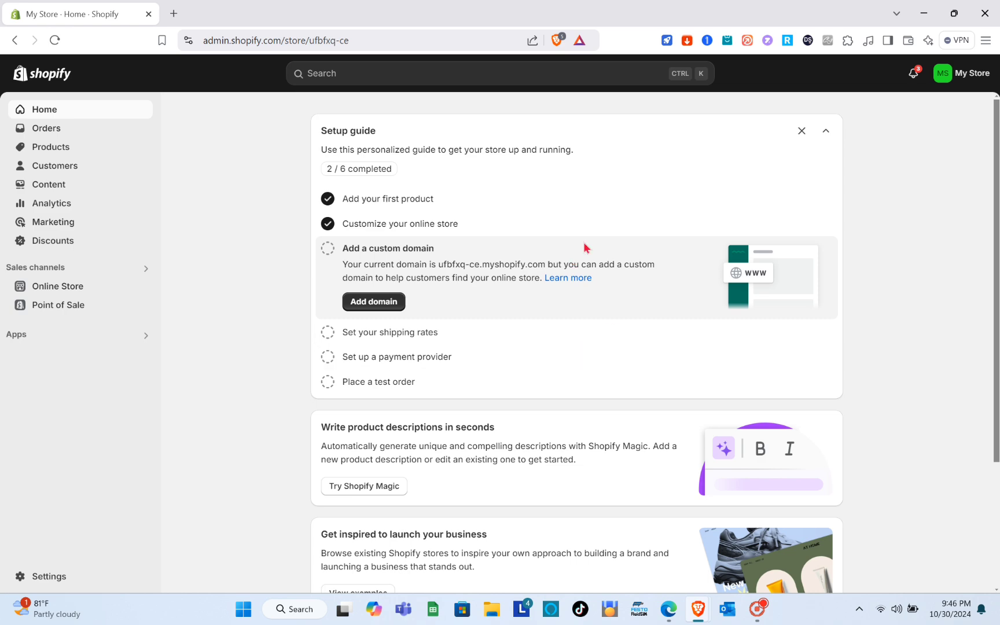
# Open the online store's current Dawn theme for customization.
pyautogui.scroll(-1, 542, 393)
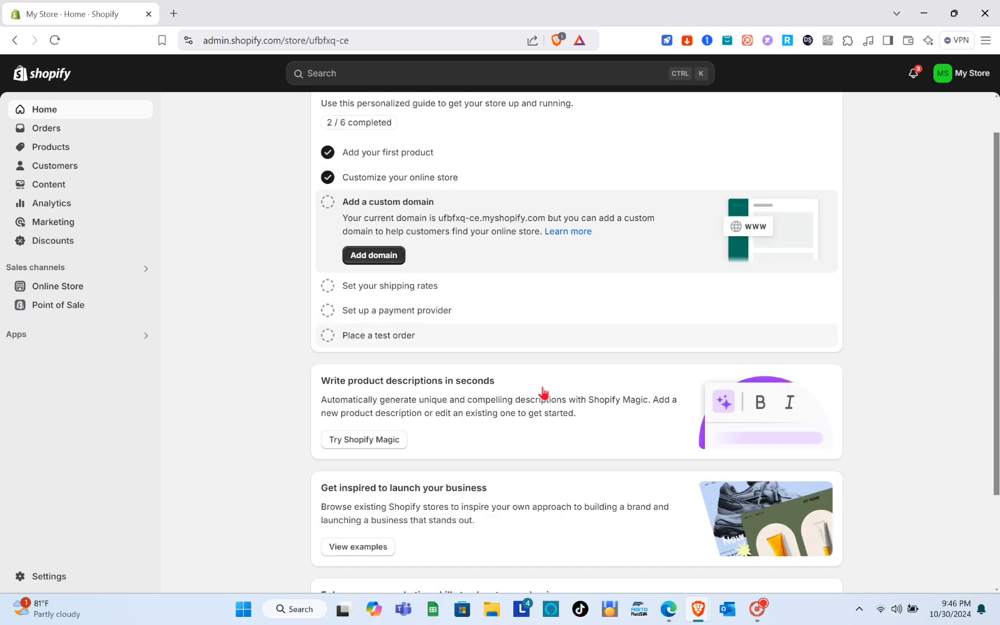
pyautogui.scroll(1, 542, 392)
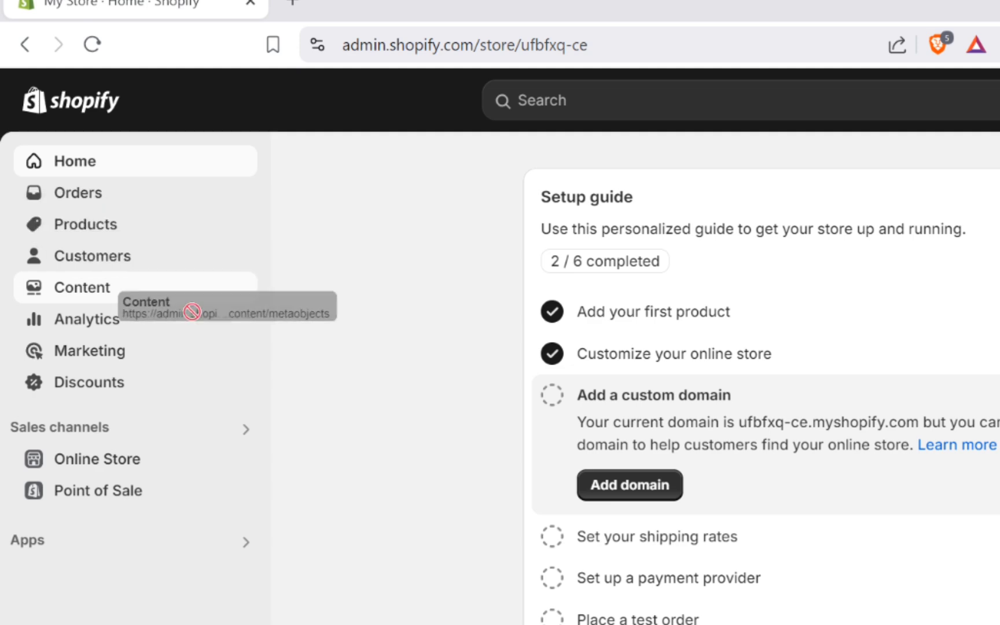
pyautogui.click(139, 461)
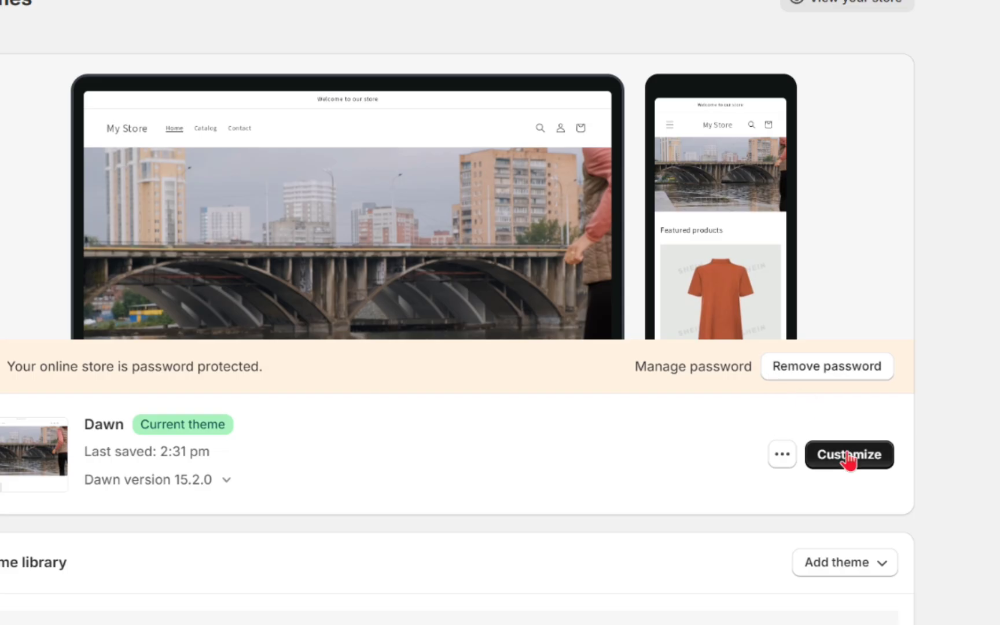
pyautogui.click(848, 455)
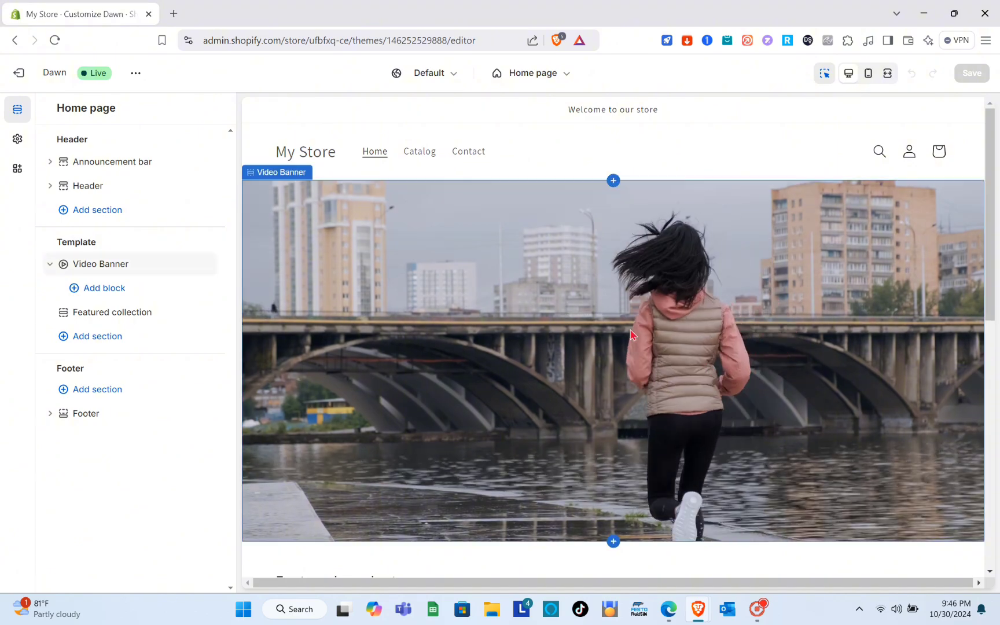
# Look over the home page preview from the header and video banner to the featured products.
pyautogui.scroll(-1, 614, 339)
pyautogui.scroll(-3, 614, 341)
pyautogui.scroll(5, 614, 342)
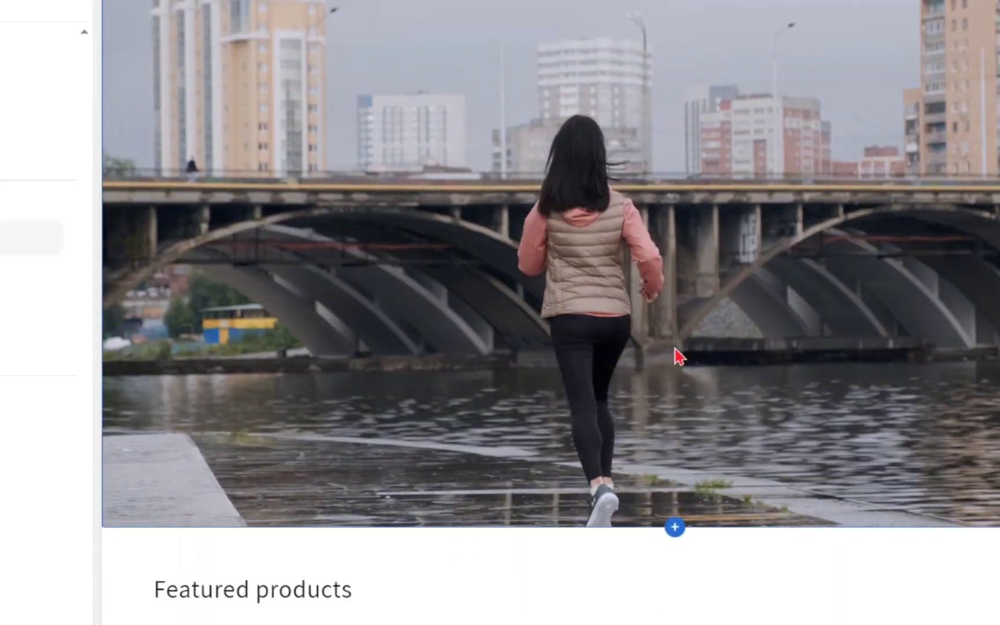
pyautogui.scroll(-5, 676, 355)
pyautogui.scroll(7, 676, 354)
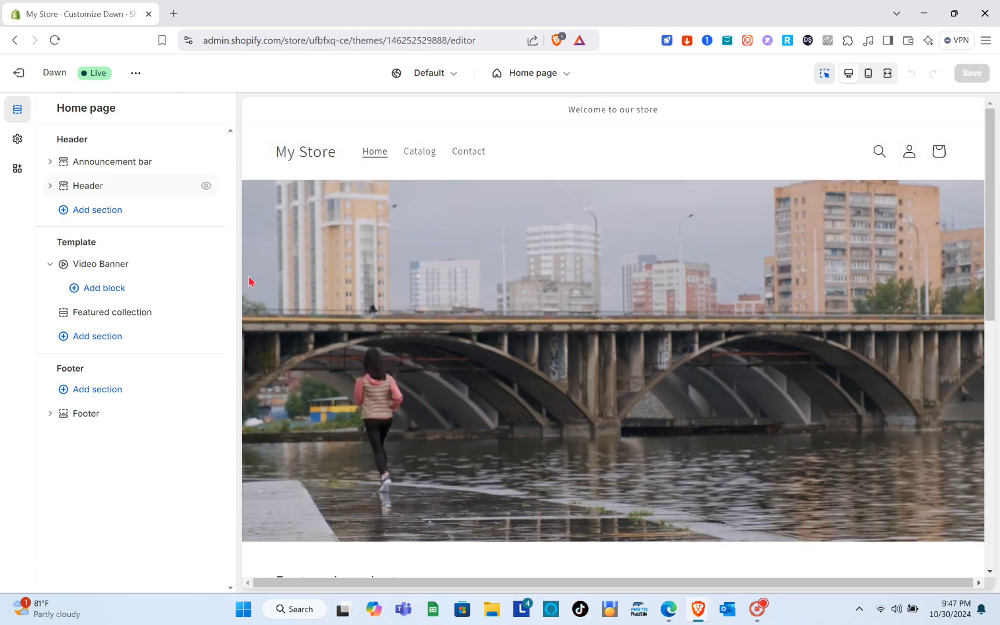
pyautogui.scroll(-1, 552, 364)
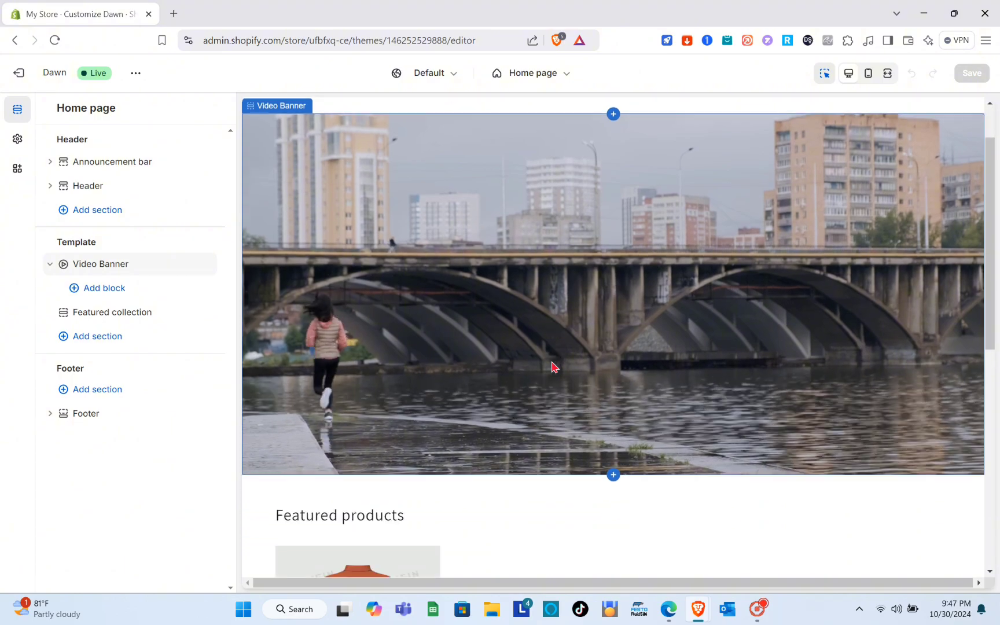
pyautogui.scroll(1, 552, 364)
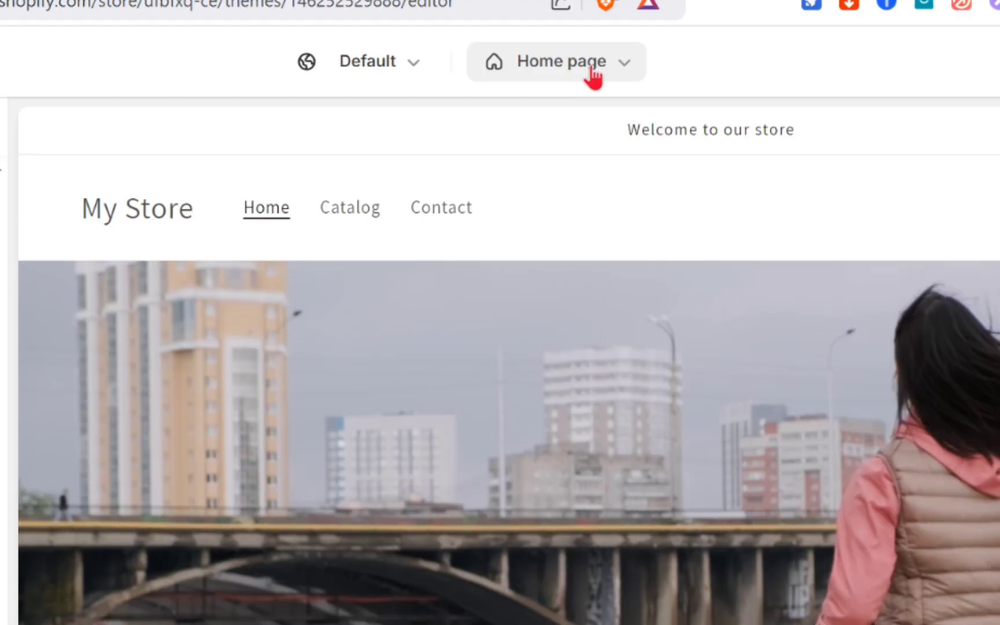
# Create a product page template named Custom, based on Default product.
pyautogui.click(550, 75)
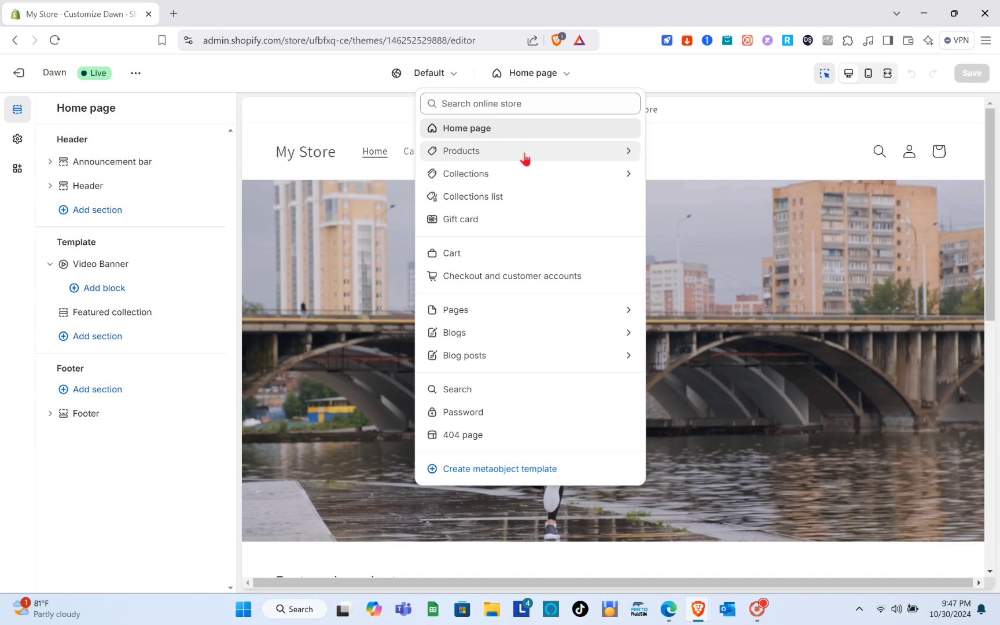
pyautogui.click(543, 219)
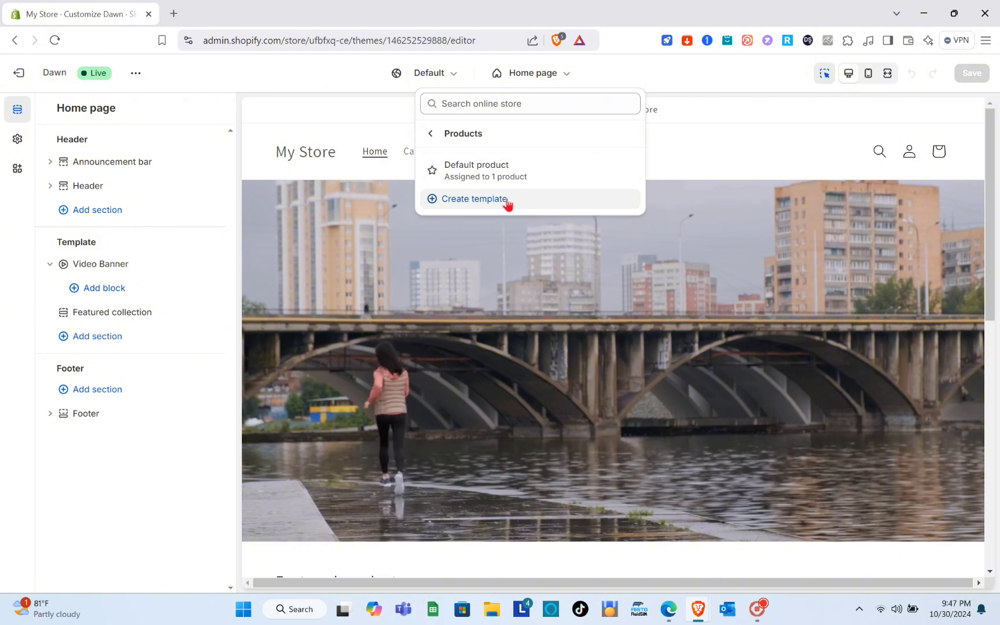
pyautogui.click(508, 202)
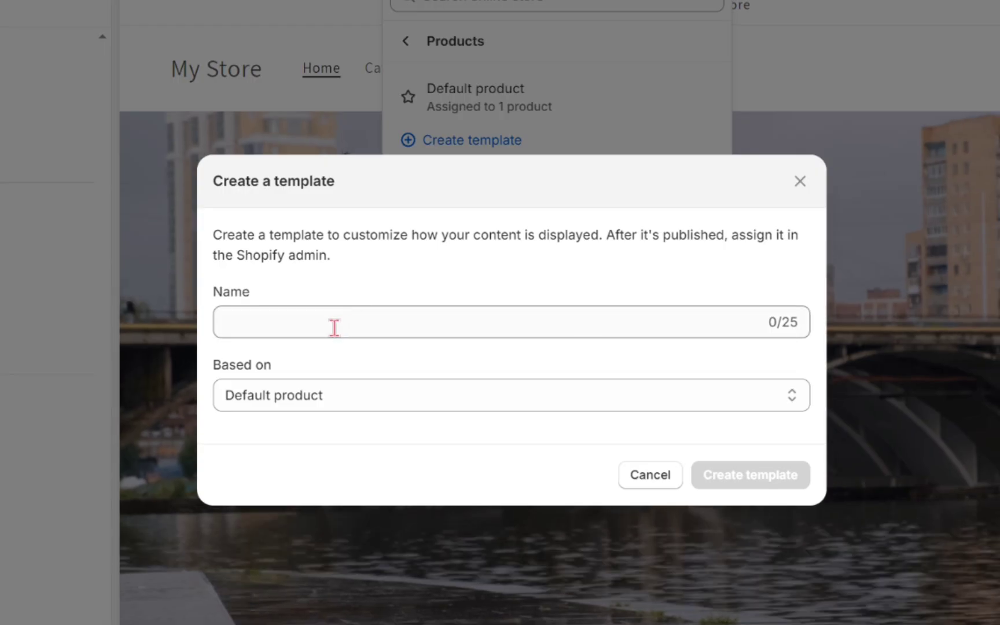
pyautogui.click(383, 321)
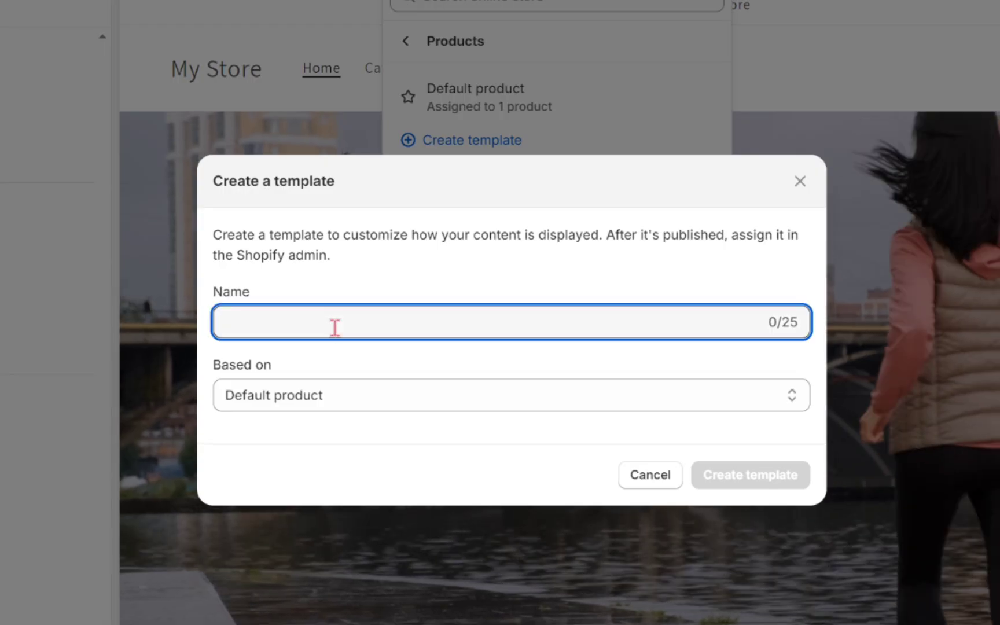
pyautogui.press('capslock')
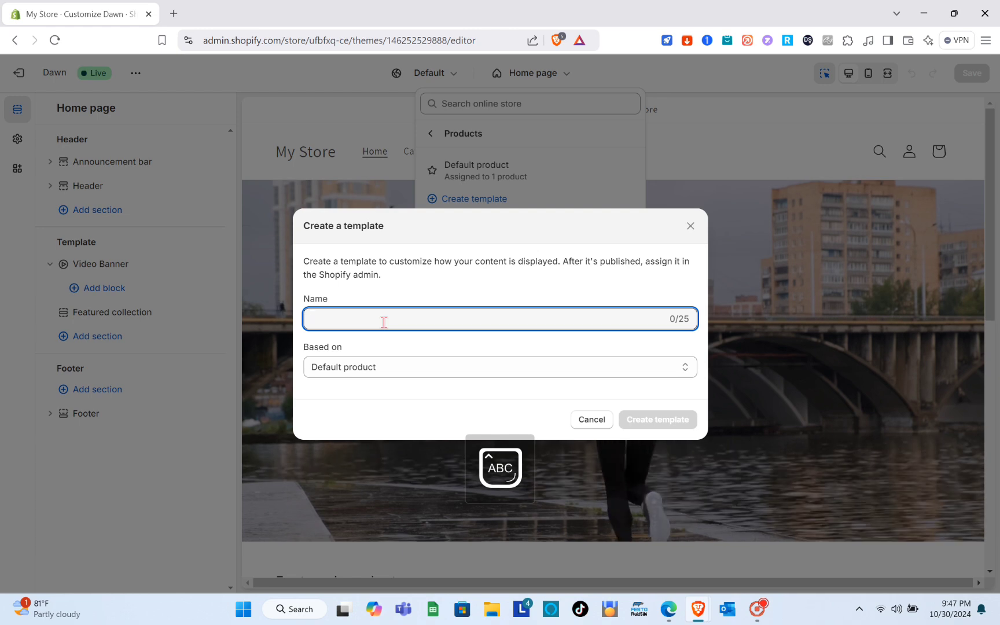
pyautogui.write('C')
pyautogui.press('capslock')
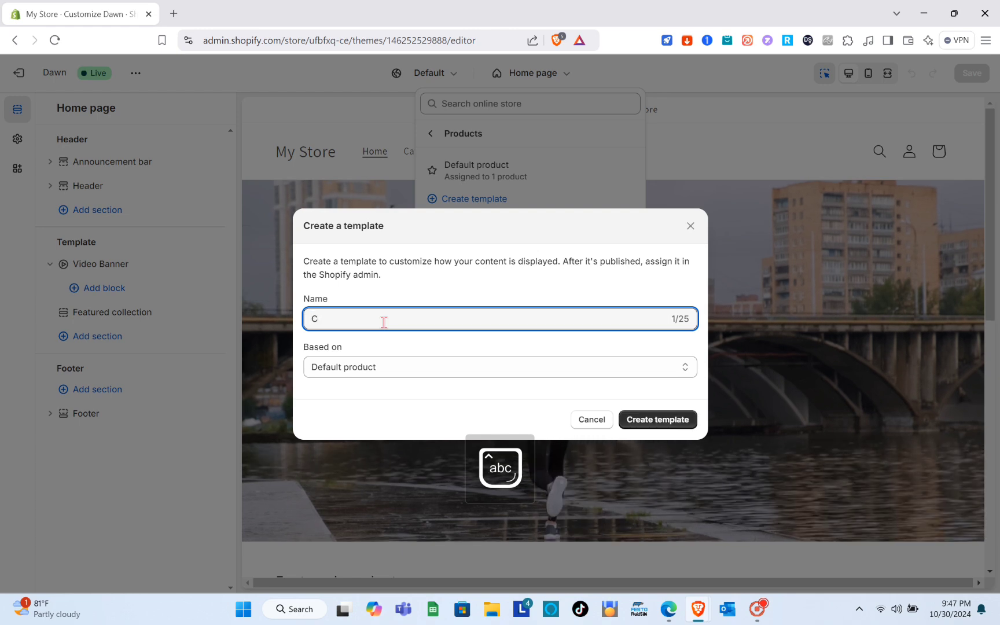
pyautogui.write('ustom')
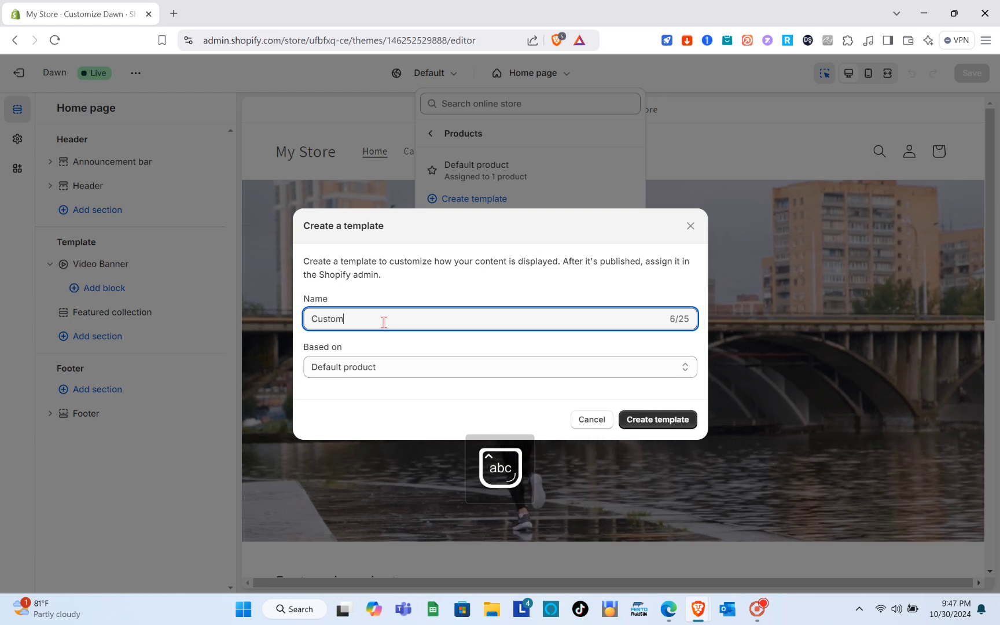
pyautogui.click(379, 372)
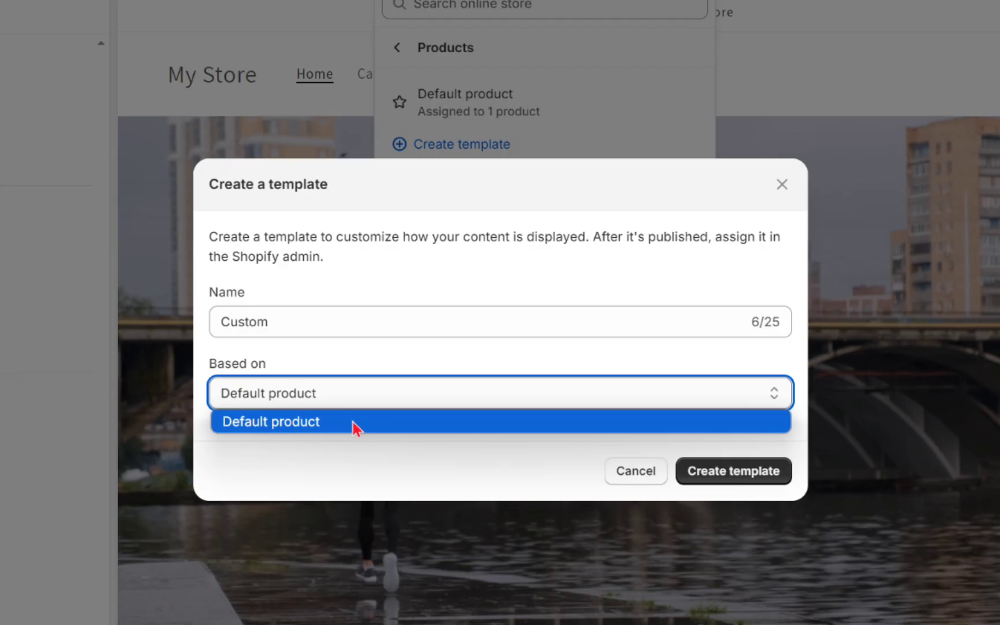
pyautogui.click(354, 426)
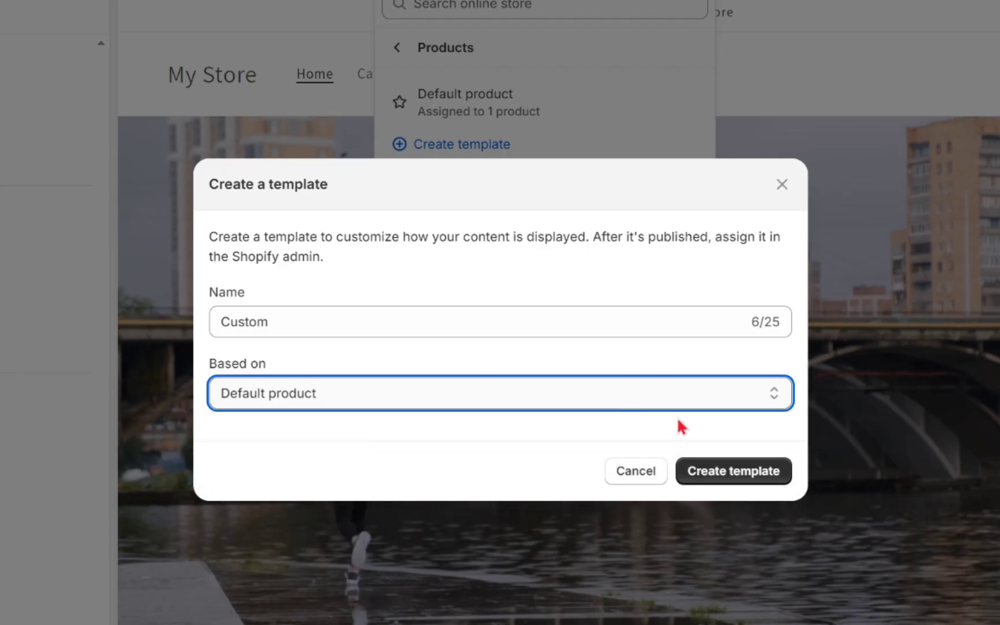
pyautogui.click(761, 485)
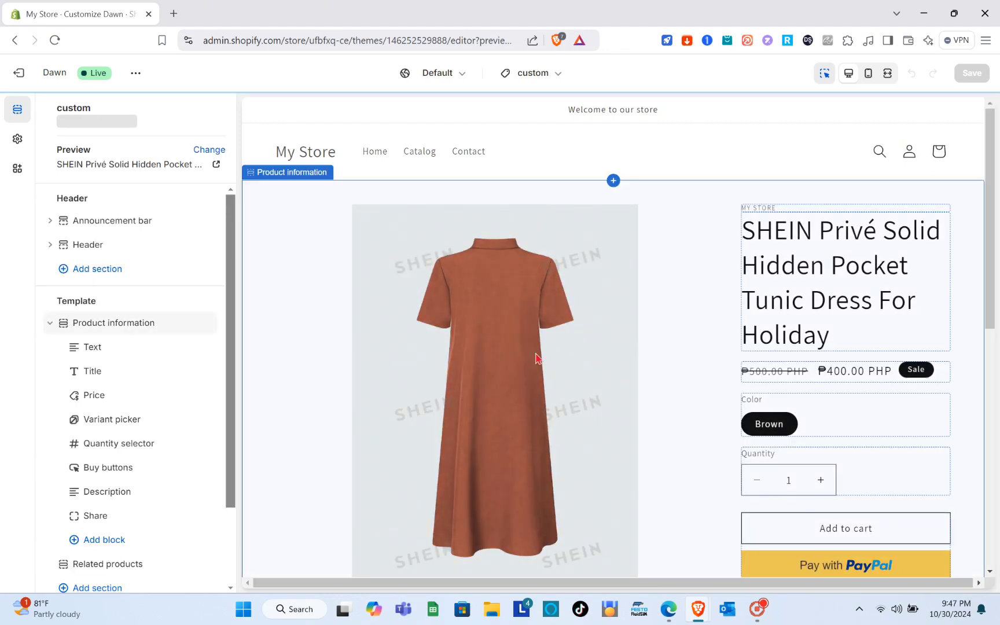
# Choose the SHEIN Privé Solid Hidden Pocket Tunic Dress as the preview product for the custom template.
pyautogui.scroll(-5, 536, 358)
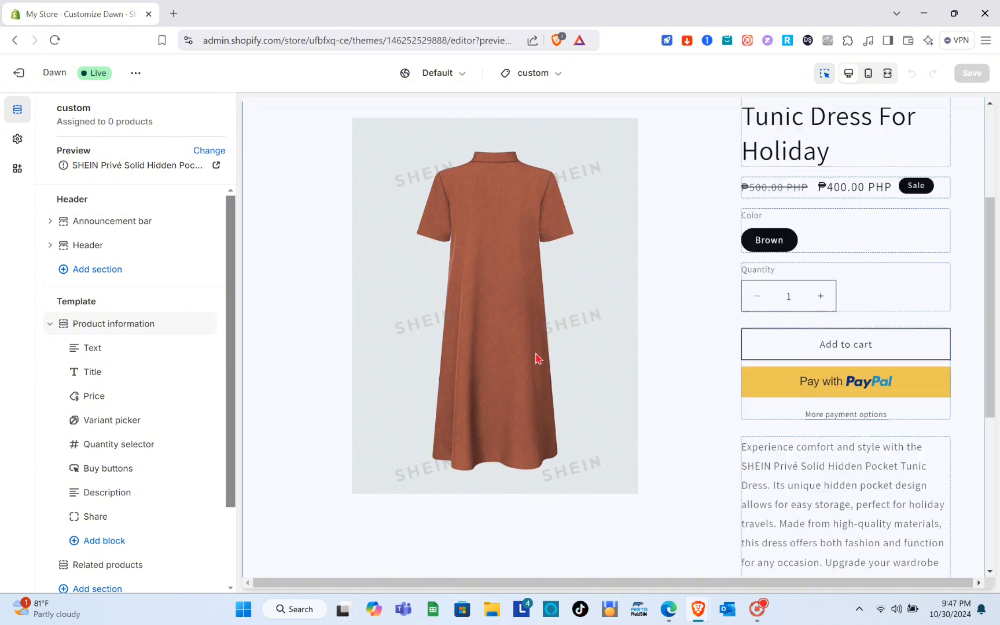
pyautogui.scroll(-3, 409, 343)
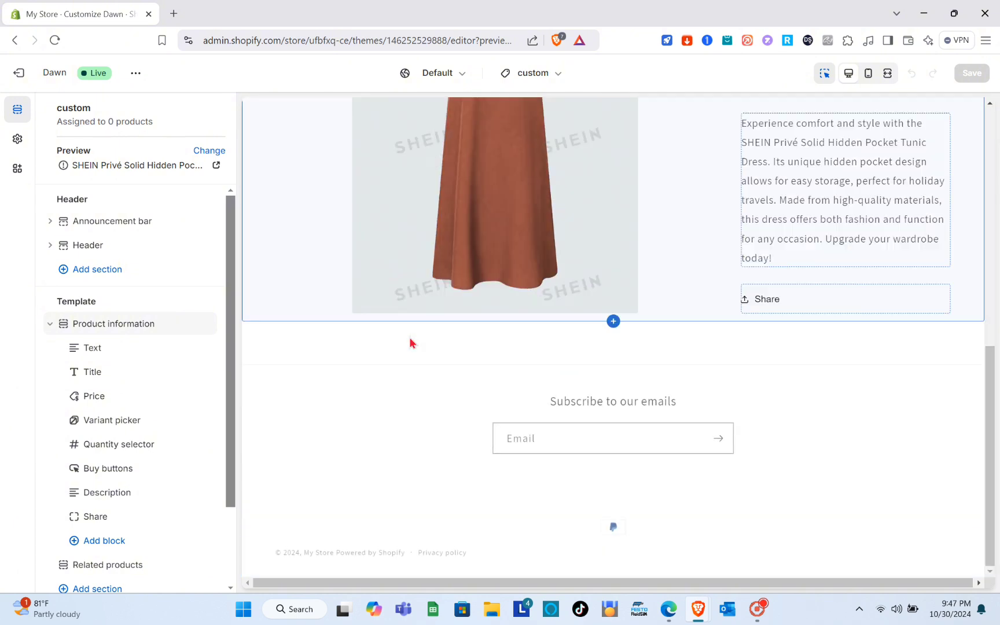
pyautogui.scroll(8, 409, 343)
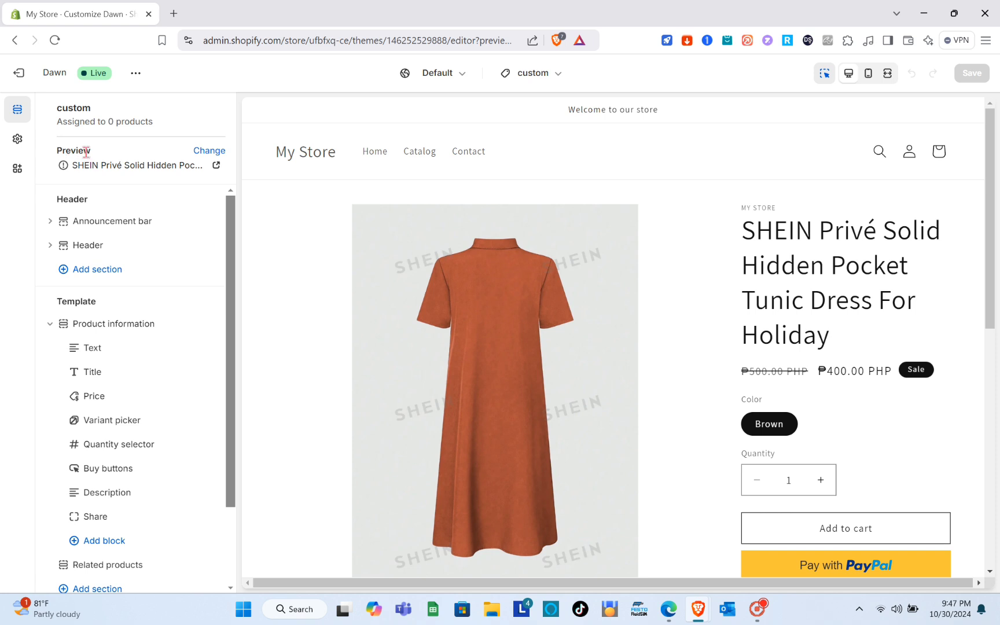
pyautogui.click(209, 151)
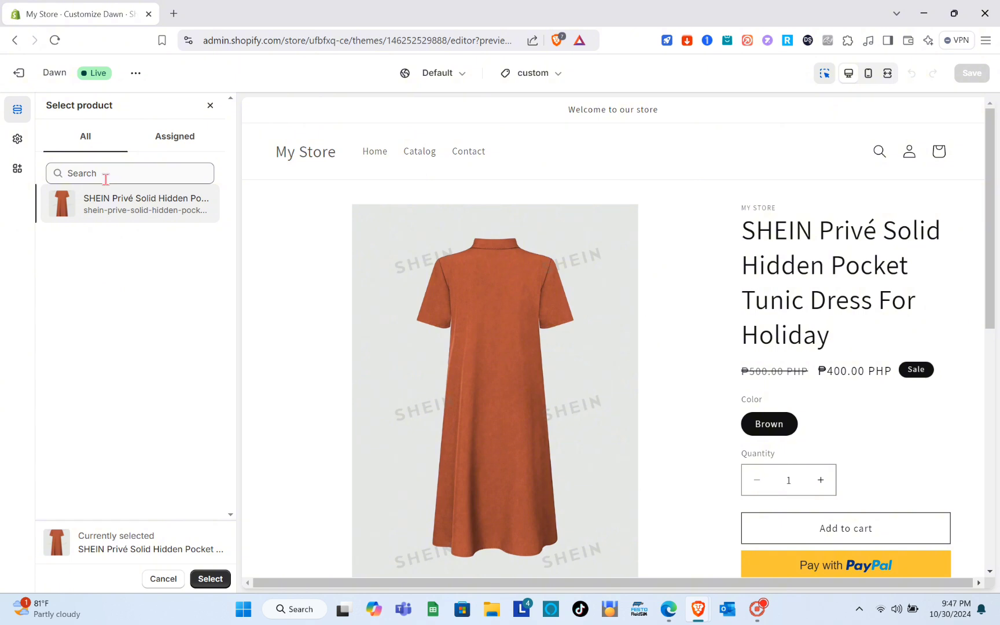
pyautogui.click(105, 179)
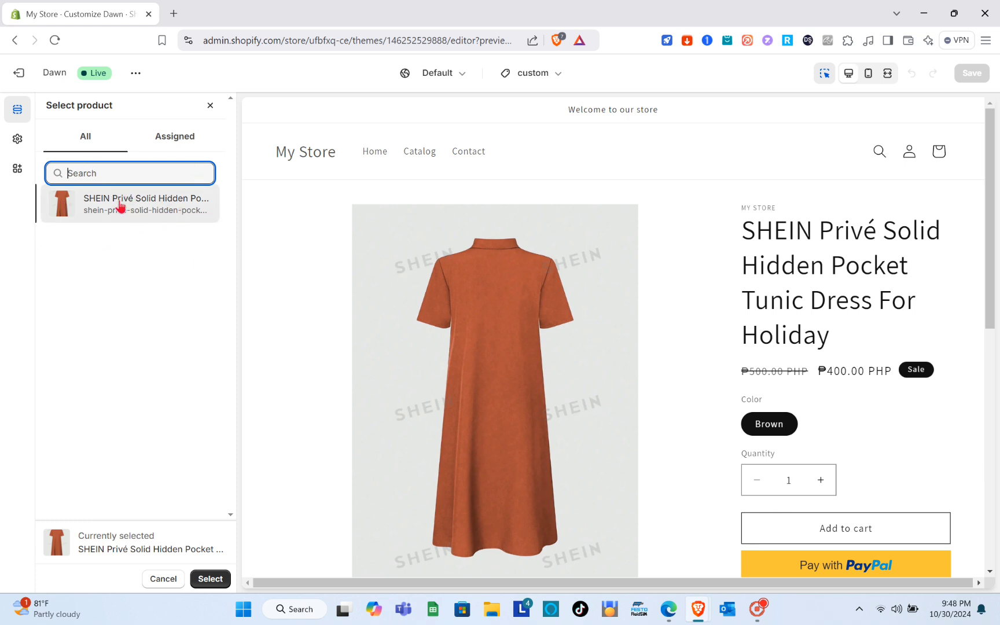
pyautogui.click(174, 139)
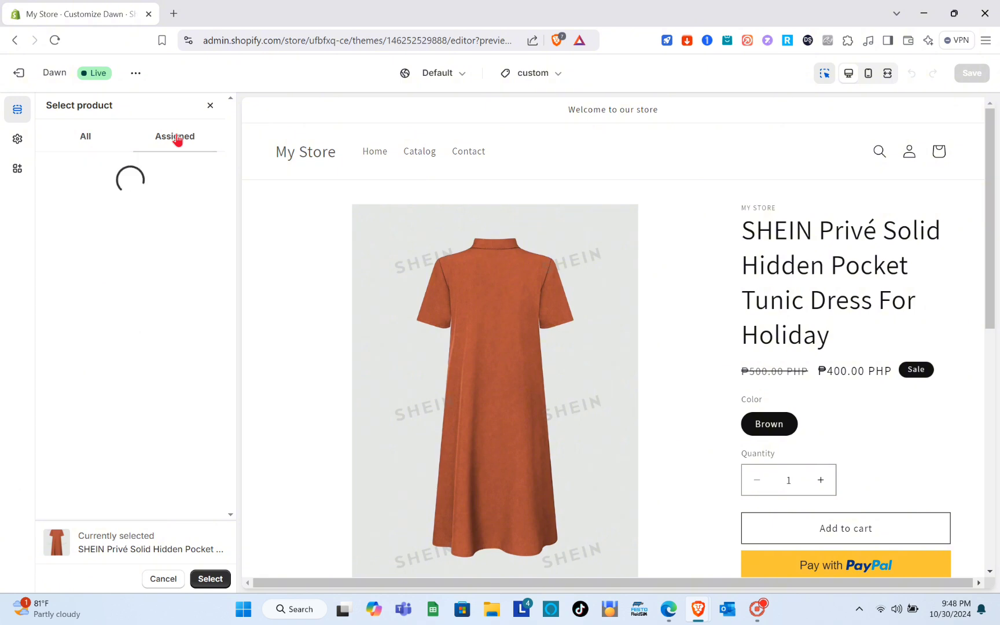
pyautogui.click(96, 143)
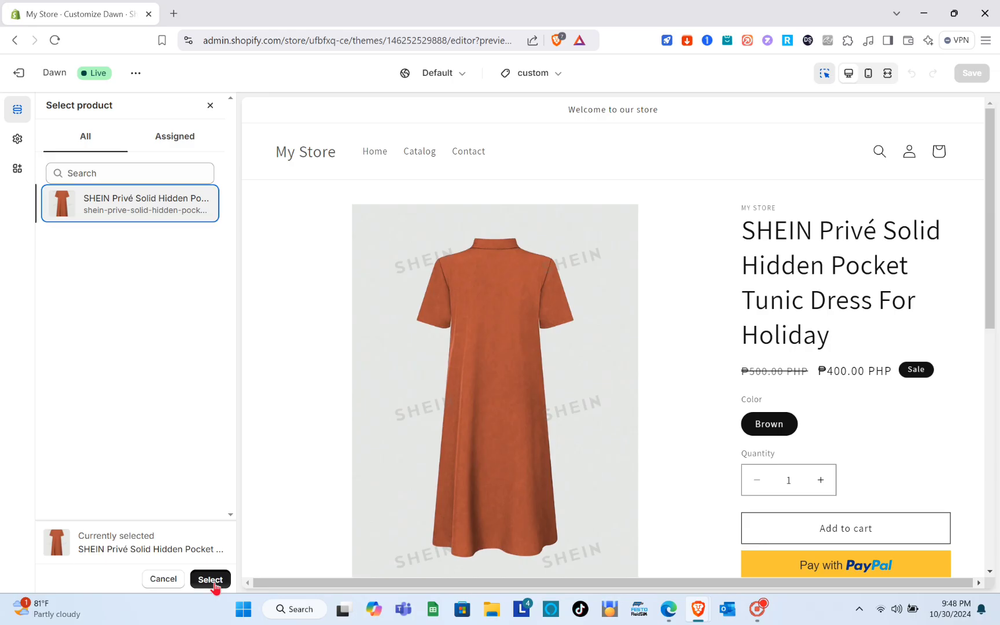
pyautogui.click(373, 546)
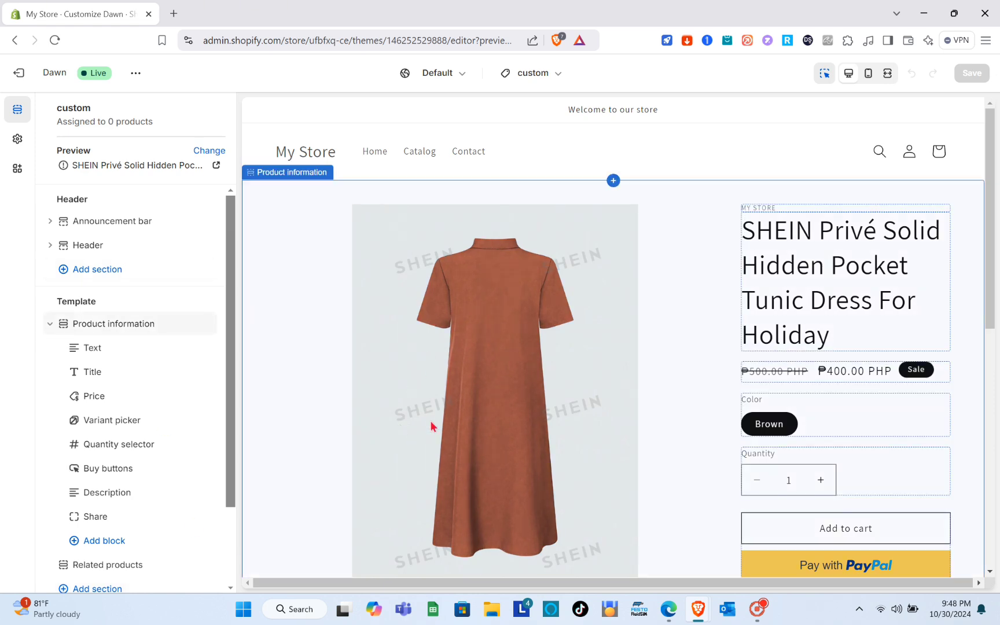
# Open the Product information section's settings and look through the product page preview.
pyautogui.click(427, 401)
pyautogui.scroll(-4, 426, 401)
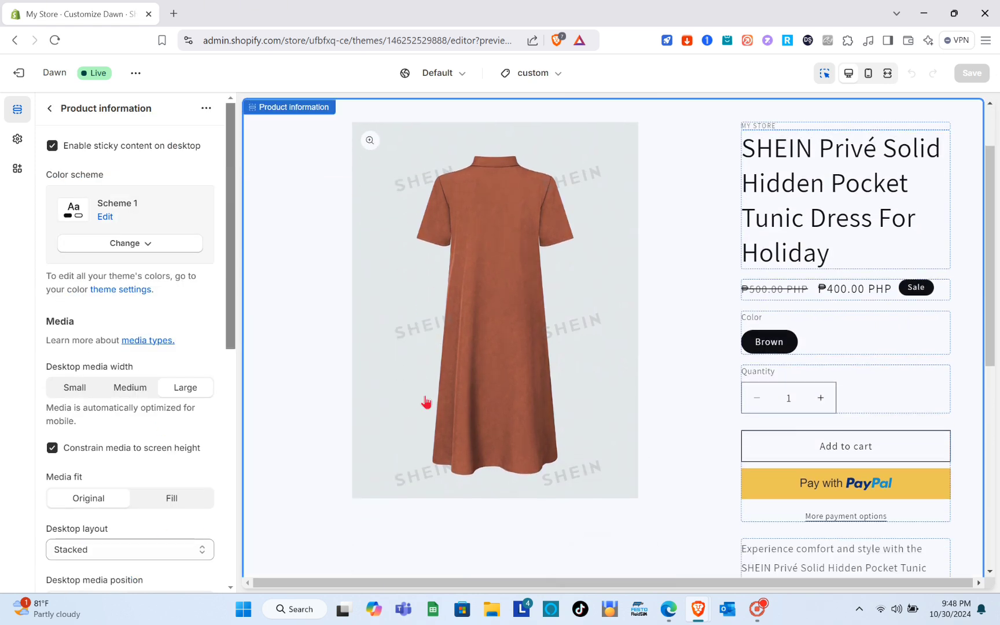
pyautogui.scroll(-5, 426, 400)
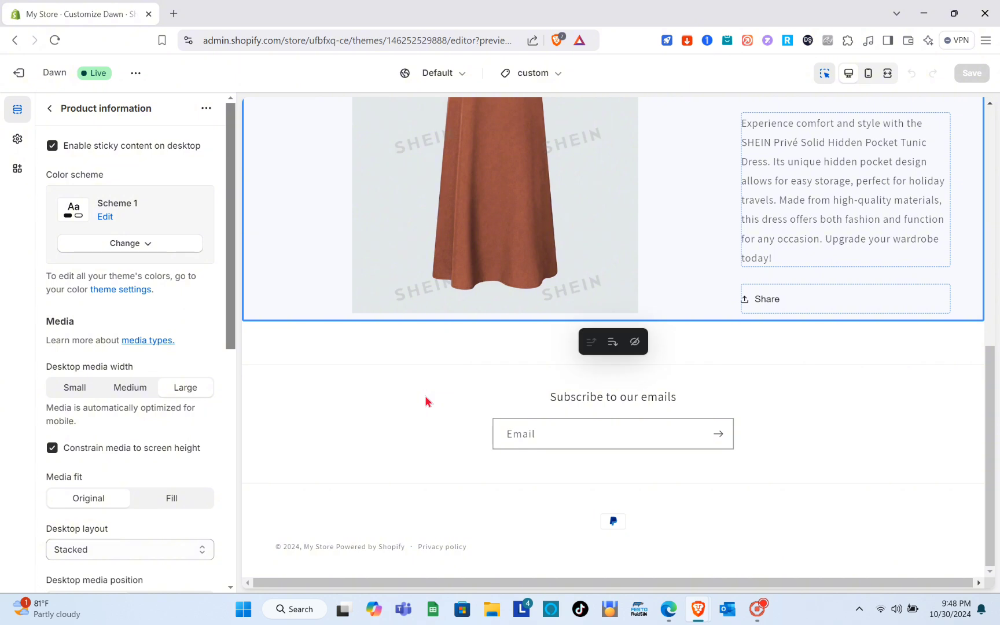
pyautogui.scroll(7, 426, 401)
pyautogui.scroll(2, 426, 401)
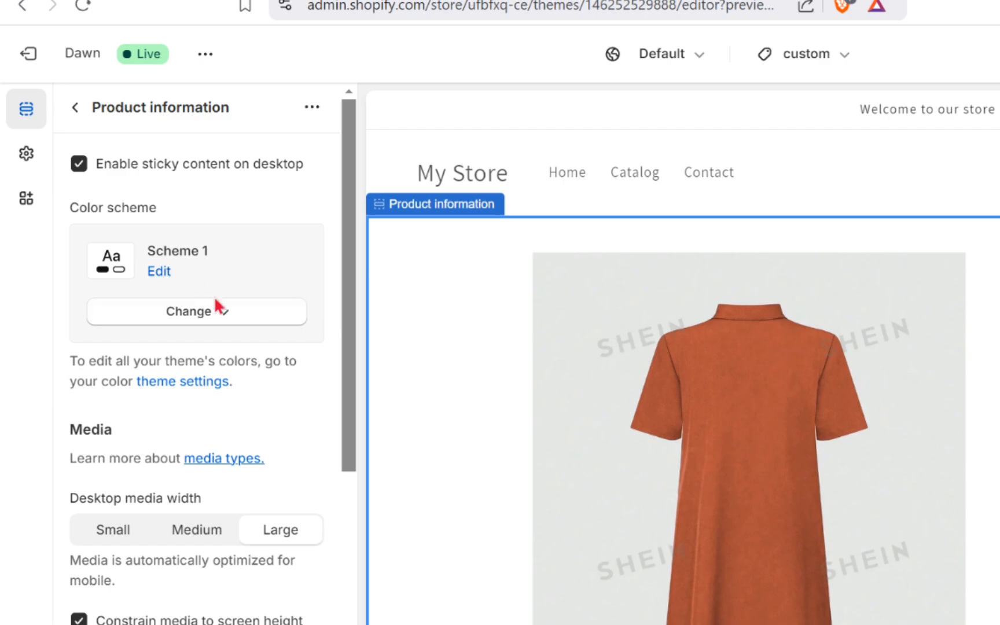
# Set the background color of the Product information section's color scheme, Scheme 1, to light pink #FFD3D3.
pyautogui.click(159, 271)
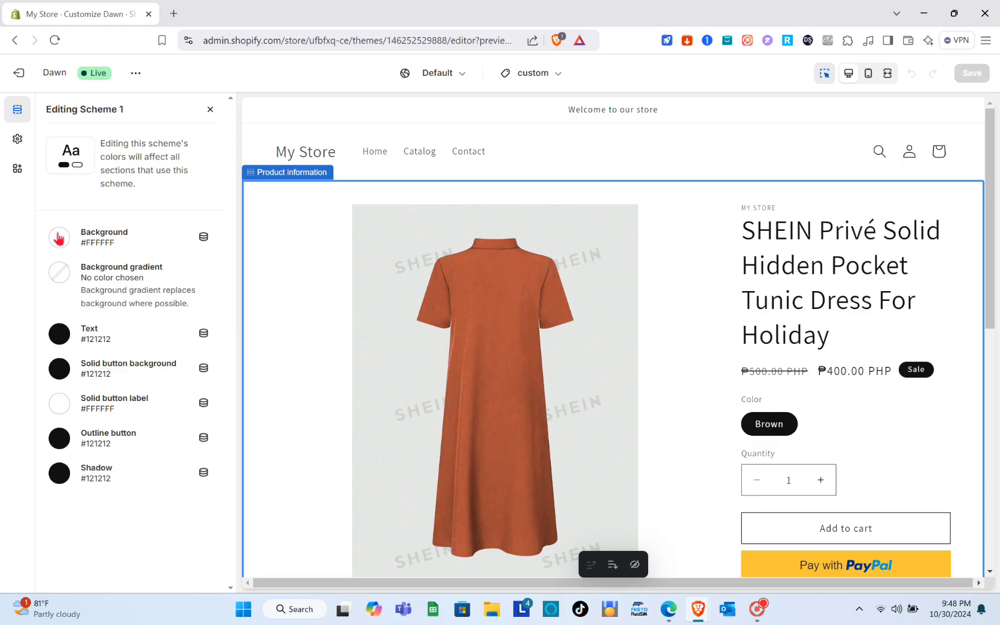
pyautogui.click(59, 237)
pyautogui.click(131, 273)
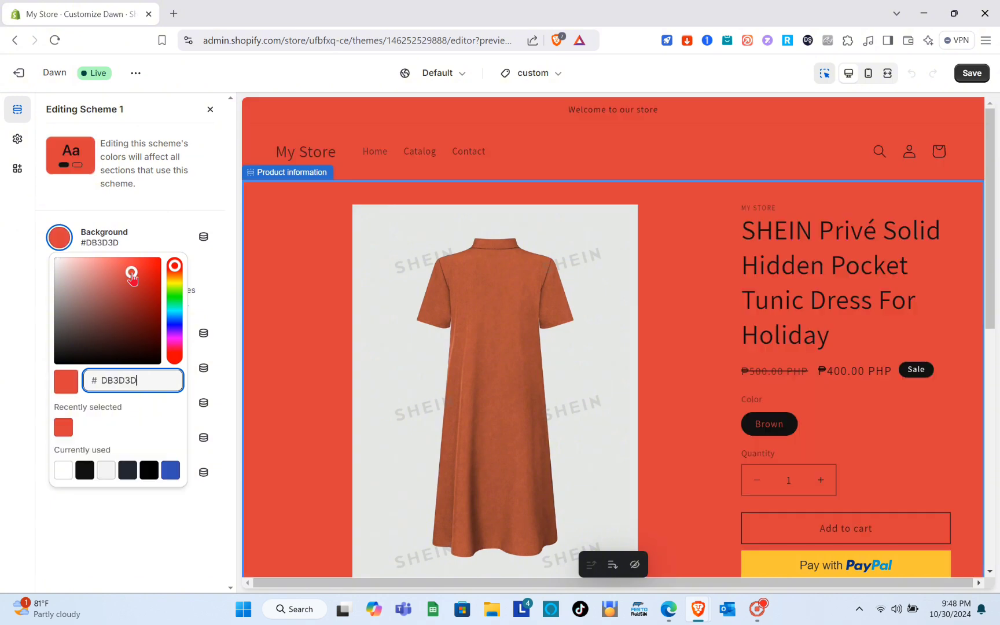
pyautogui.click(83, 281)
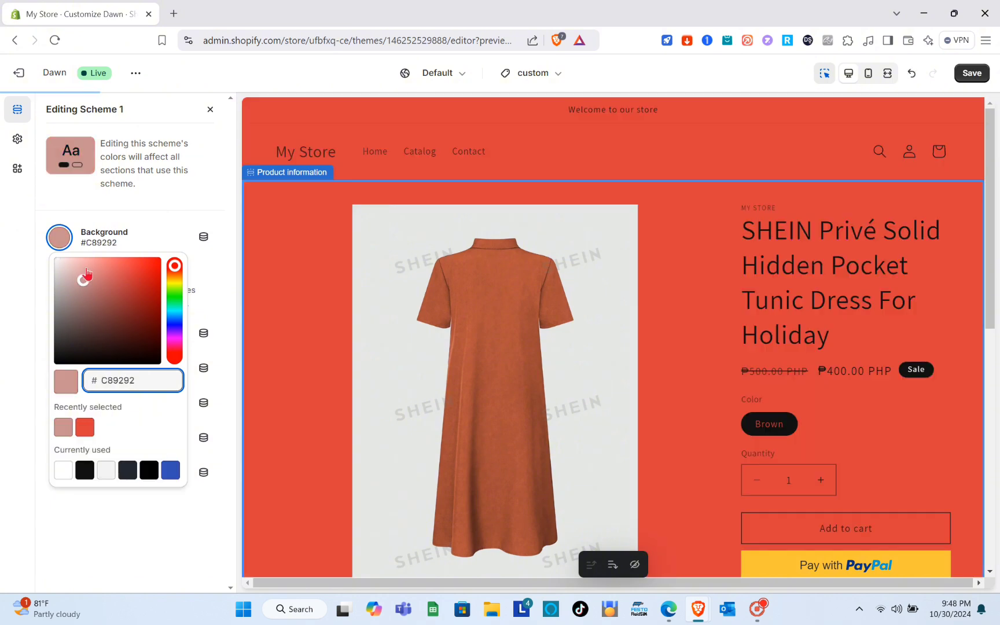
pyautogui.click(85, 266)
pyautogui.moveTo(86, 273); pyautogui.dragTo(72, 312)
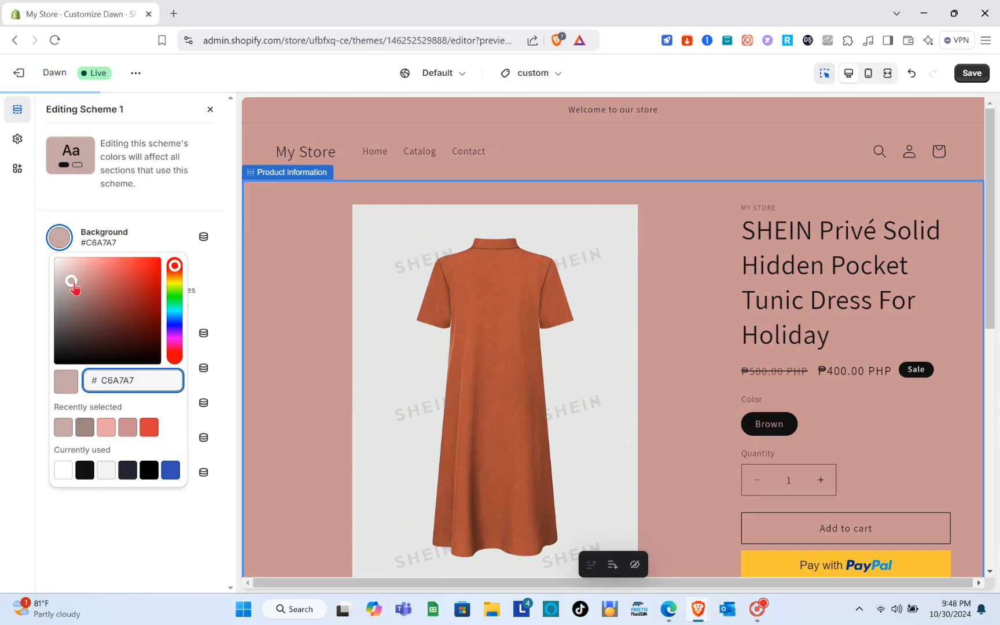
pyautogui.moveTo(72, 283); pyautogui.dragTo(74, 259)
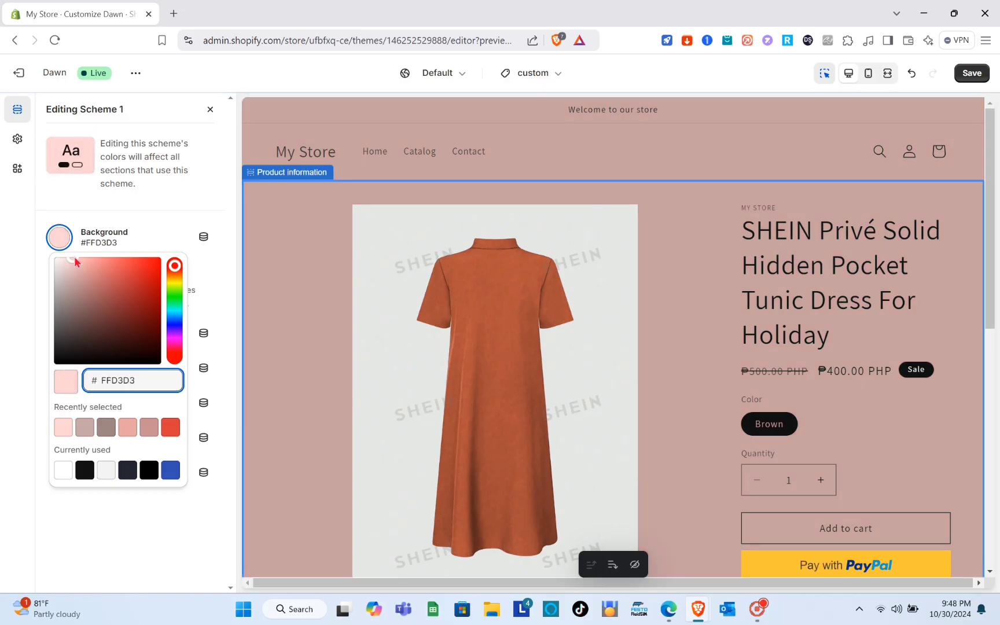
pyautogui.click(148, 187)
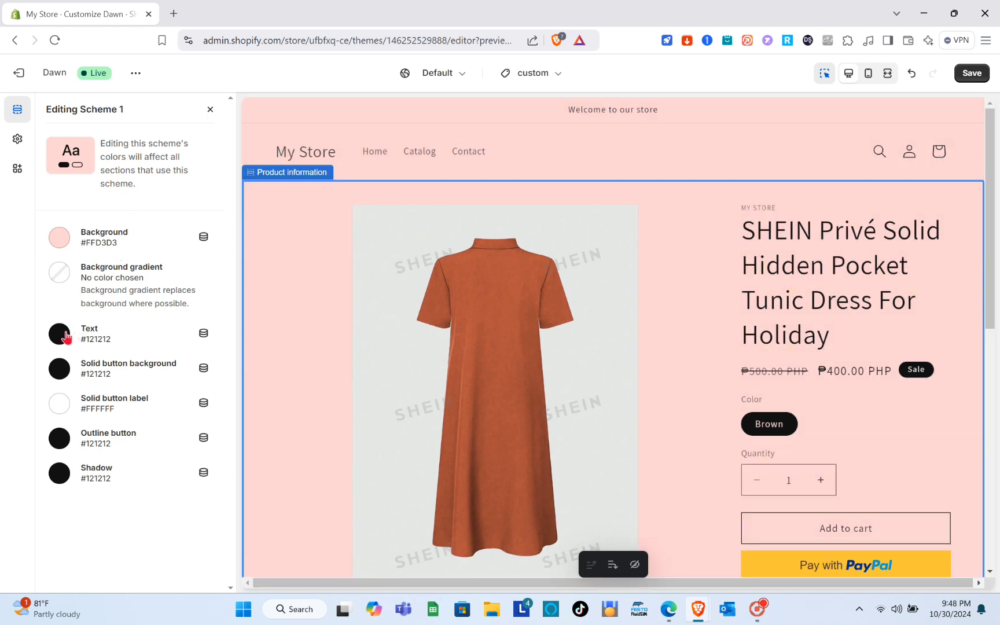
# Close the Scheme 1 editor and set the desktop media width to Small after trying Medium.
pyautogui.click(210, 109)
pyautogui.scroll(-2, 142, 247)
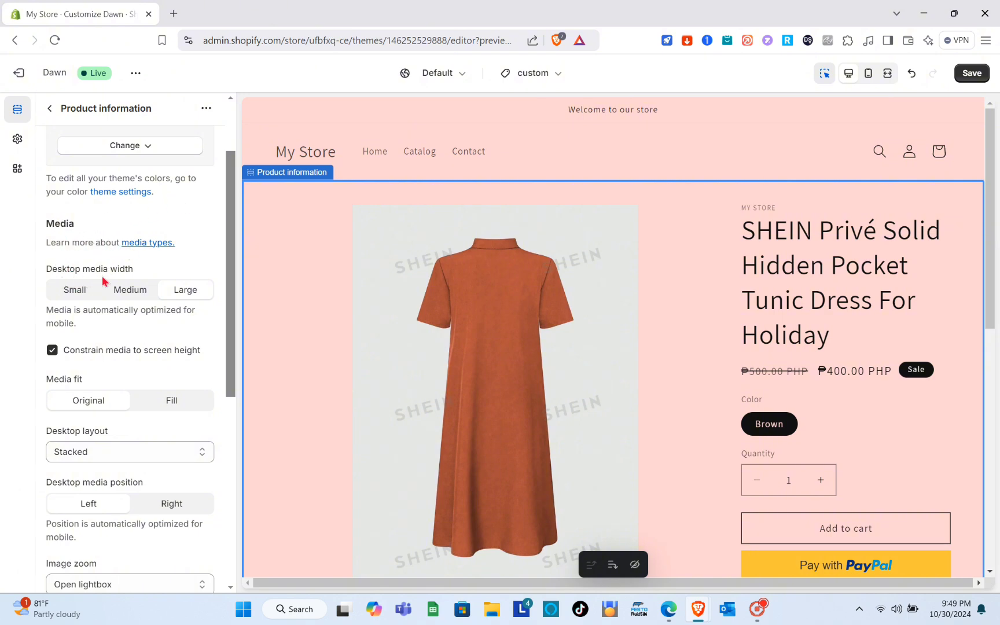
pyautogui.click(81, 290)
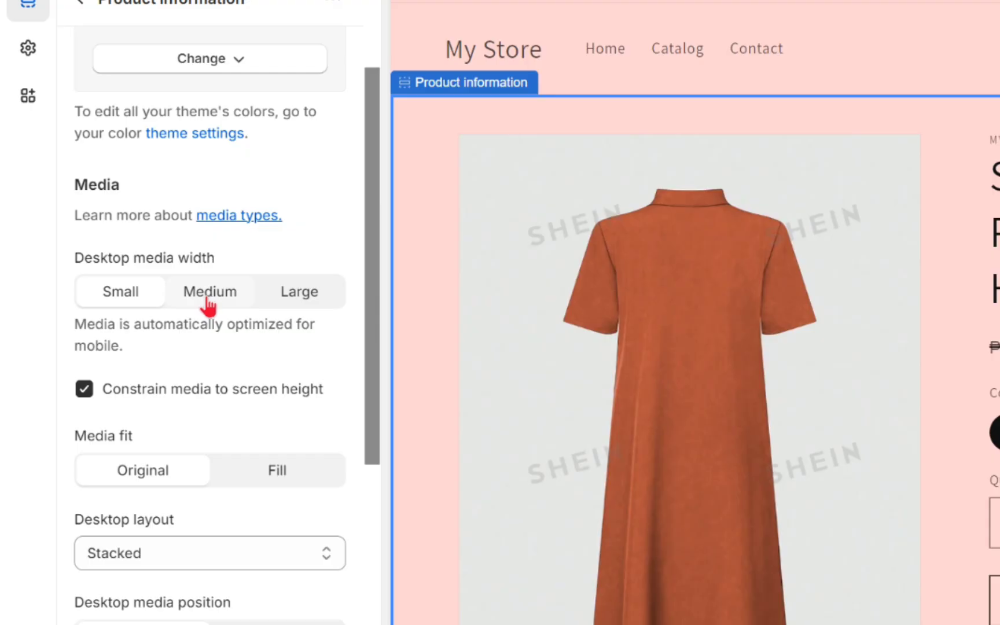
pyautogui.click(211, 293)
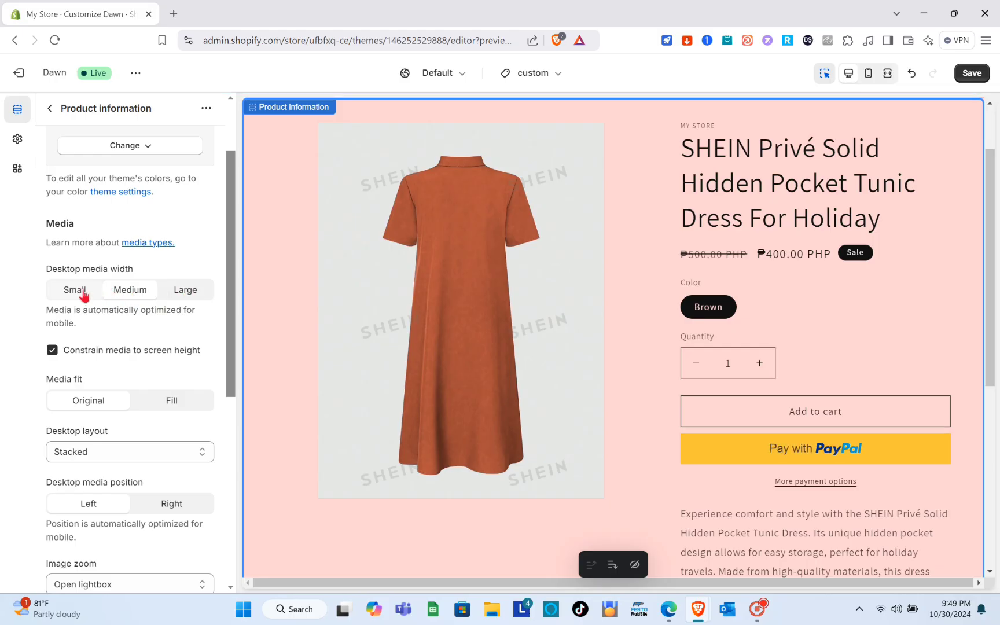
pyautogui.click(84, 294)
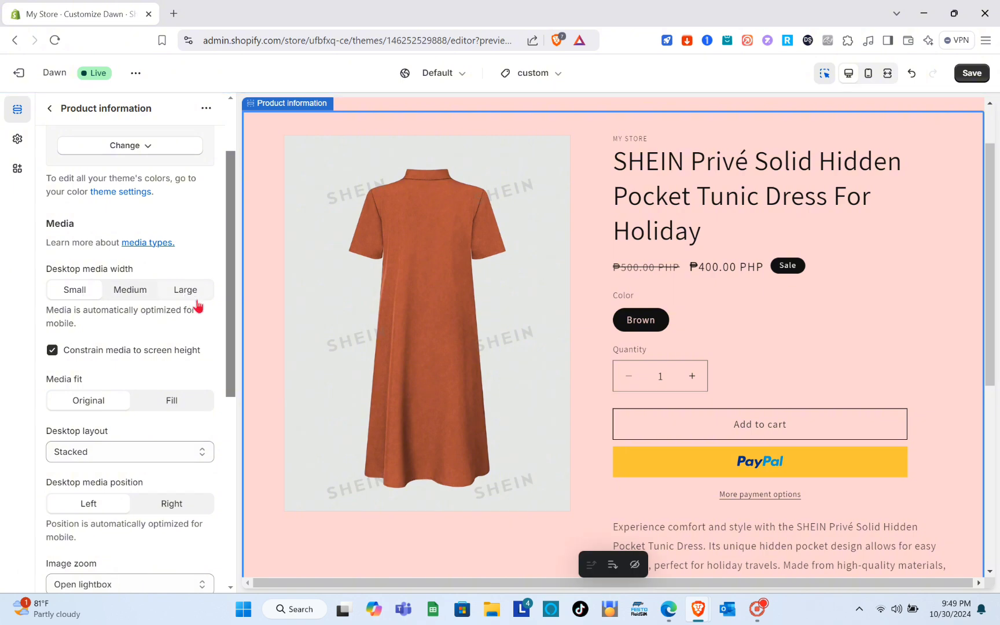
# Try the Fill media fit for the product media and return it to Original.
pyautogui.scroll(-1, 197, 305)
pyautogui.scroll(-1, 198, 304)
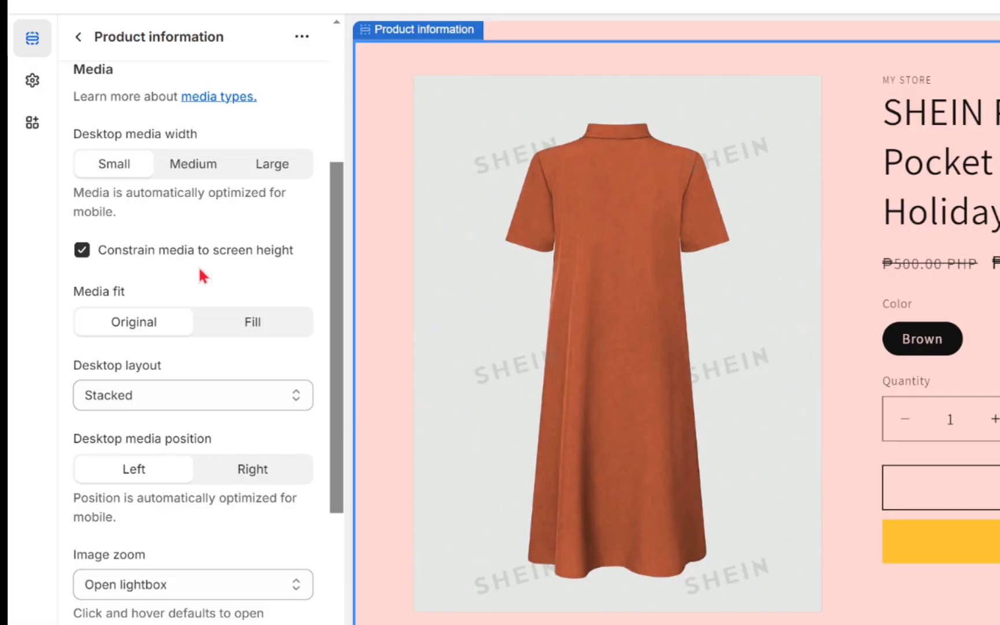
pyautogui.scroll(-1, 133, 269)
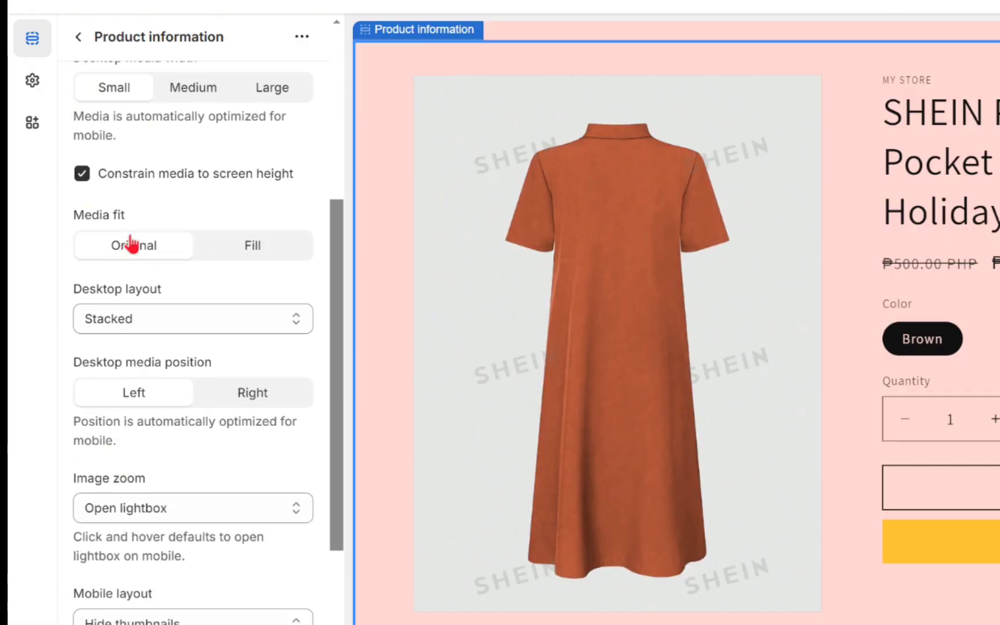
pyautogui.click(210, 259)
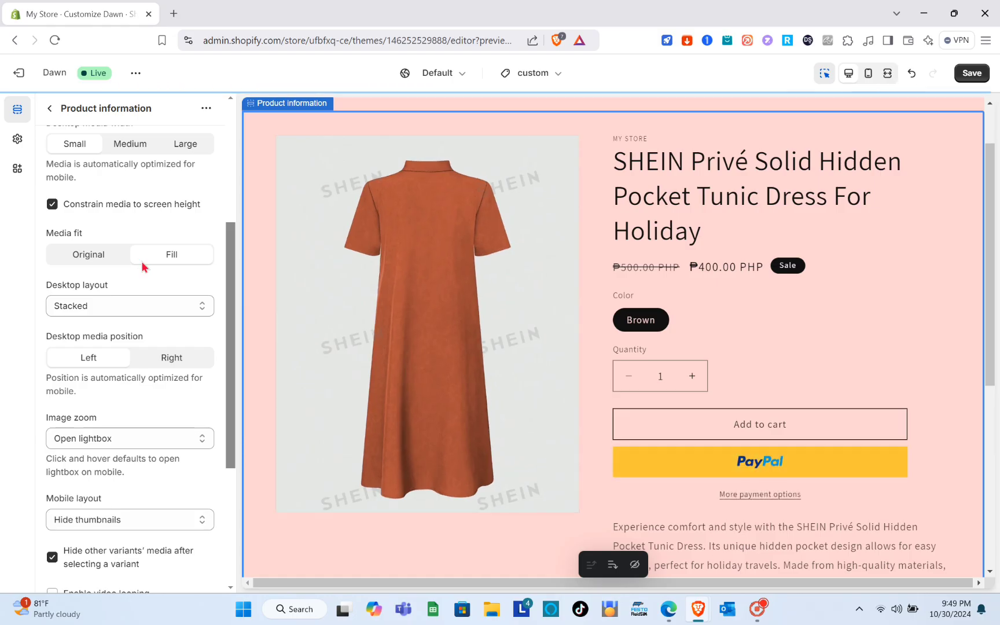
pyautogui.click(88, 261)
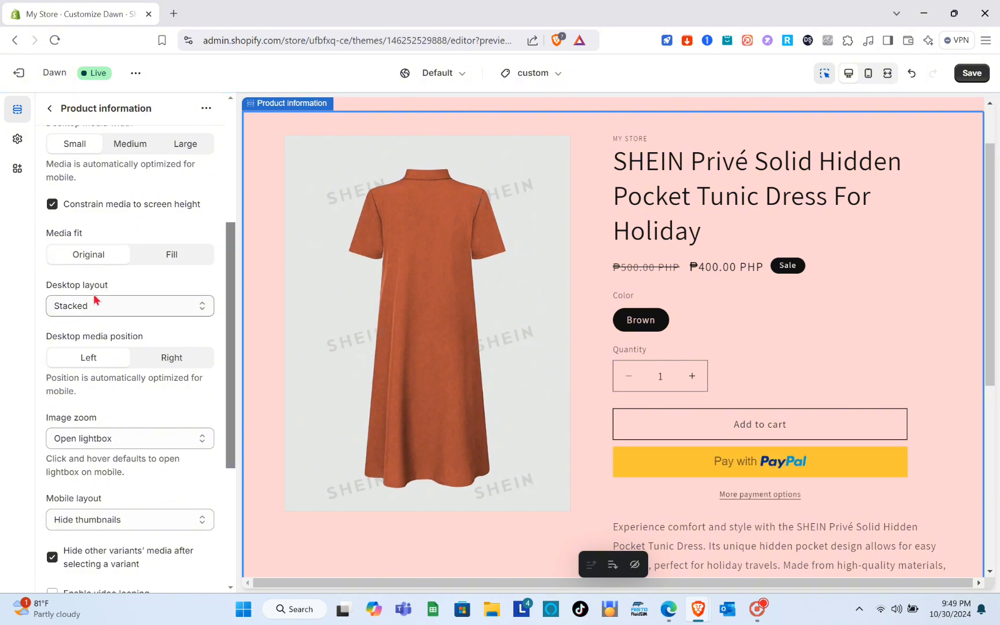
# Try the 2 columns desktop layout for the product media and switch back to Stacked.
pyautogui.click(114, 308)
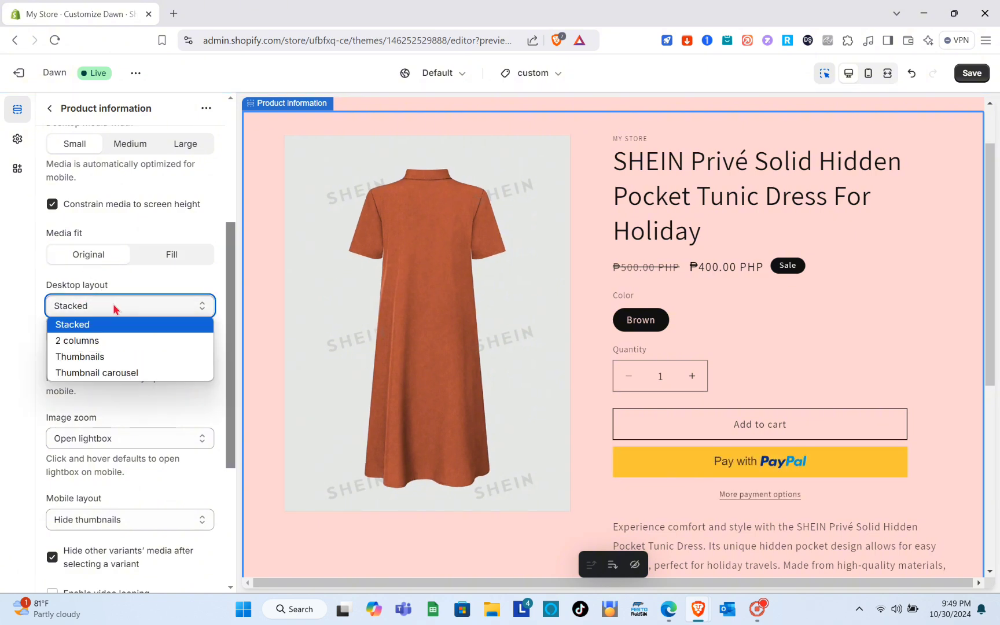
pyautogui.click(110, 340)
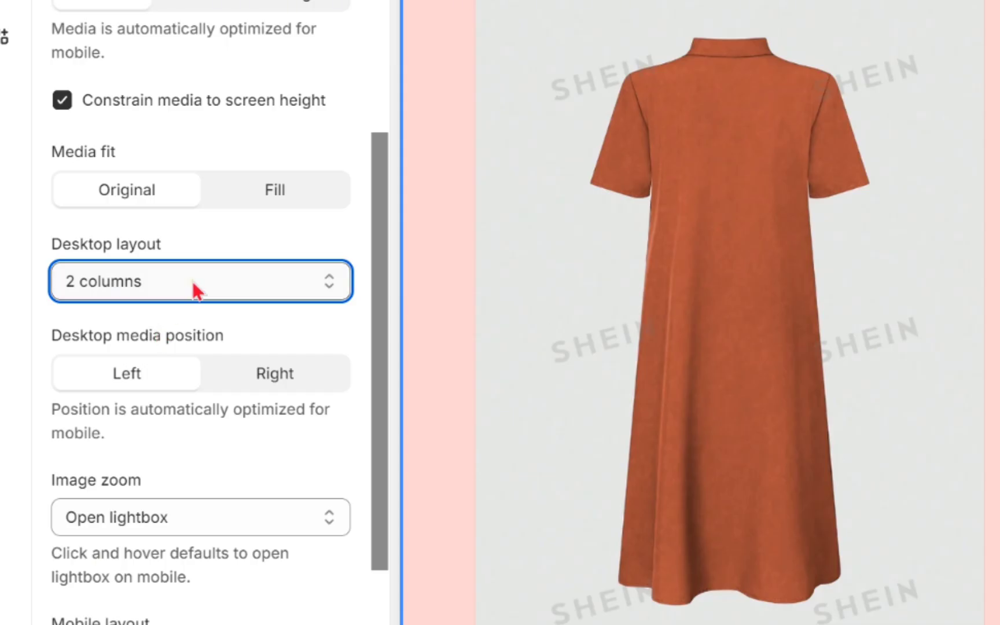
pyautogui.click(192, 281)
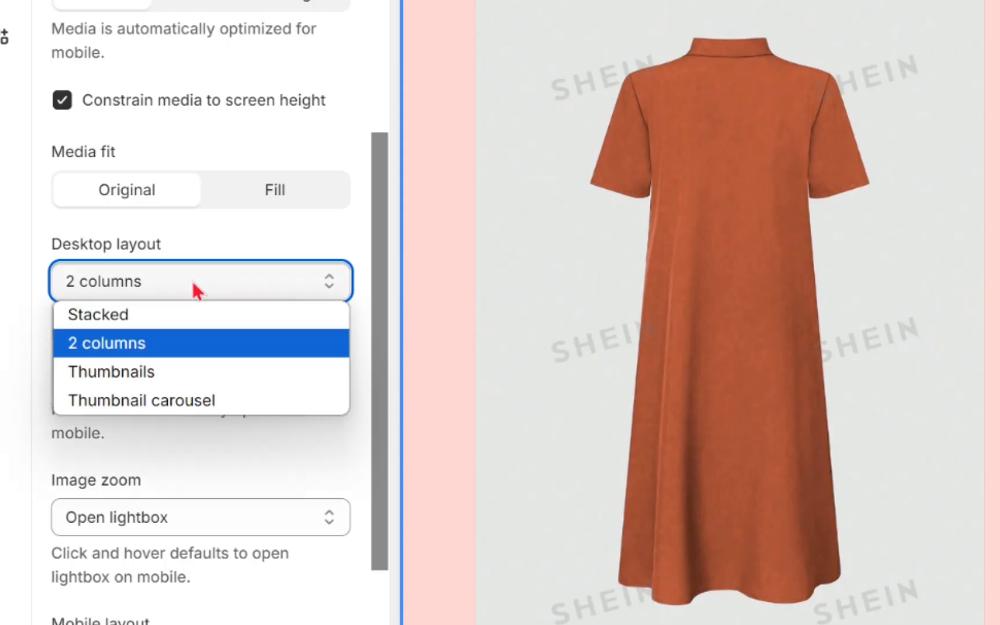
pyautogui.click(114, 326)
# Try the Right desktop media position and set it back to Left.
pyautogui.scroll(-2, 114, 327)
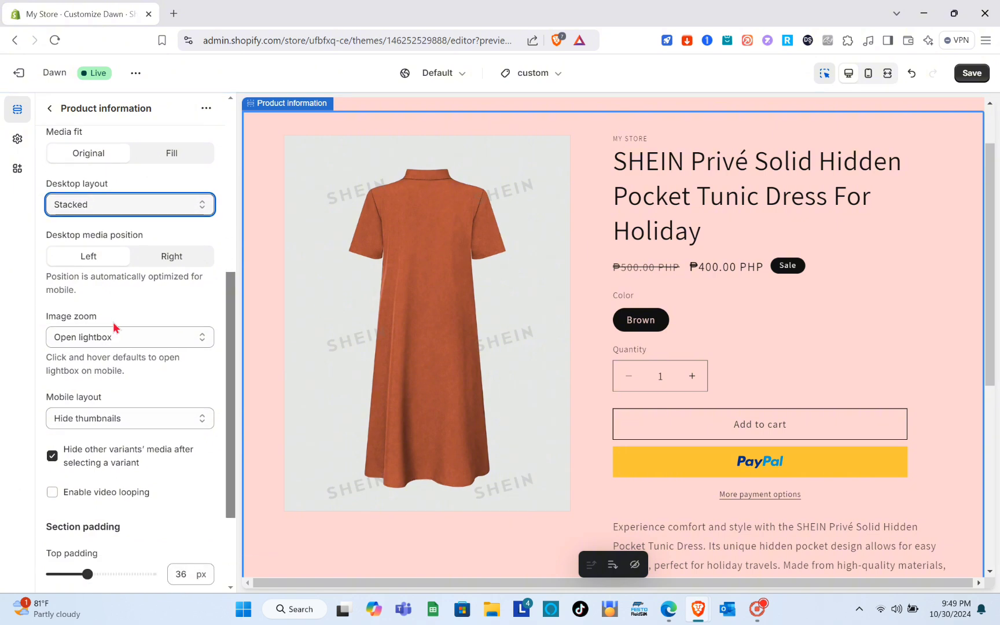
pyautogui.scroll(1, 113, 248)
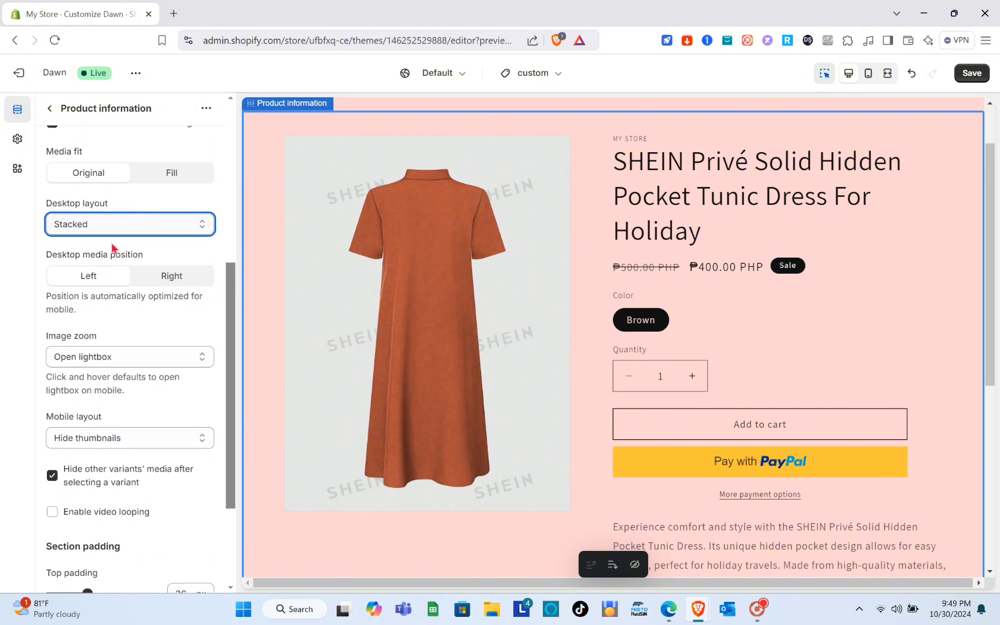
pyautogui.click(151, 278)
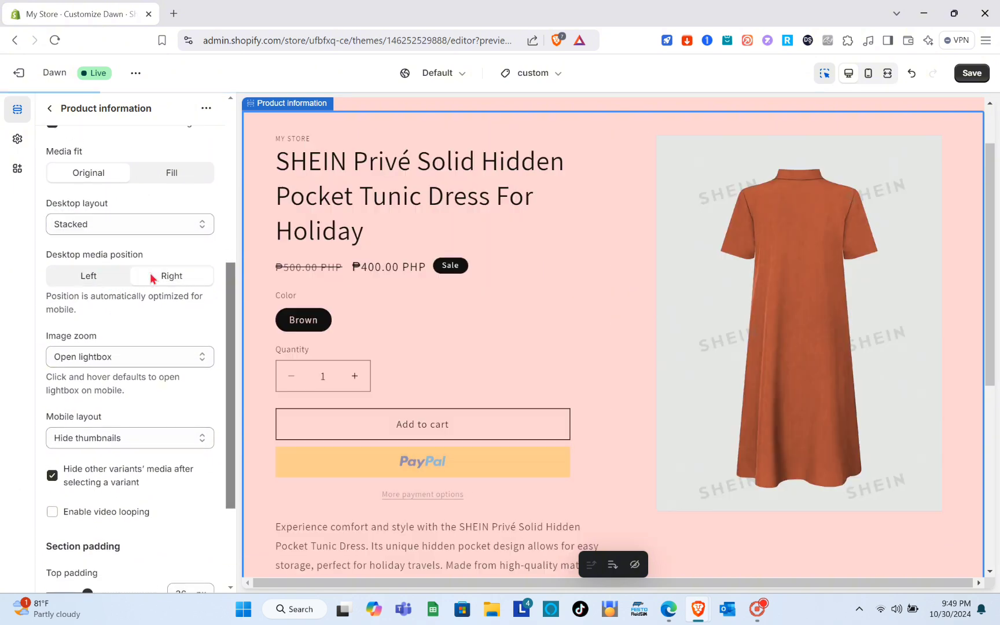
pyautogui.click(102, 282)
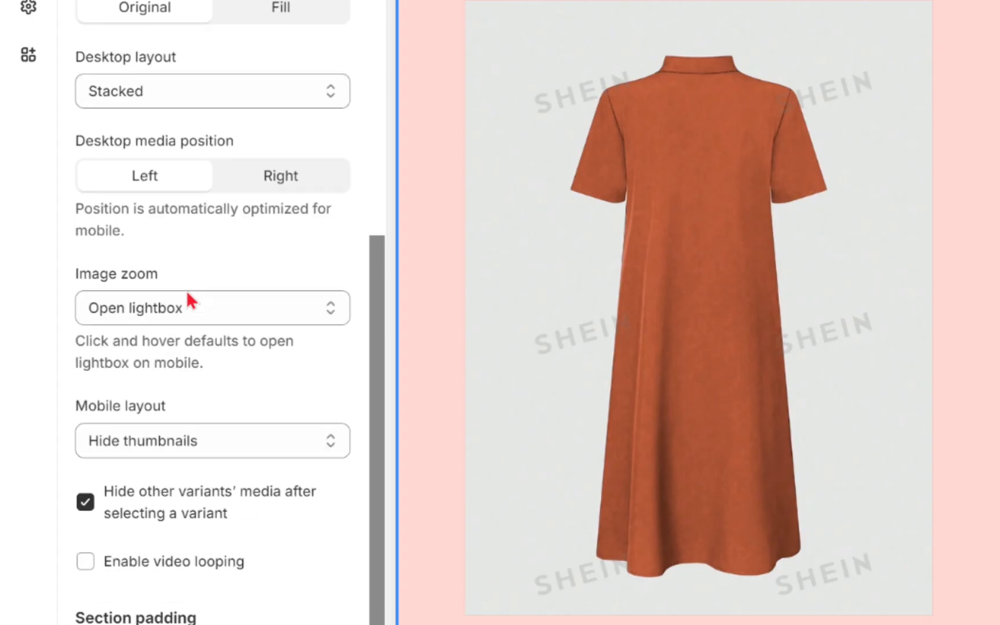
# Review the available options for image zoom and mobile layout in the Product information section.
pyautogui.scroll(-1, 191, 301)
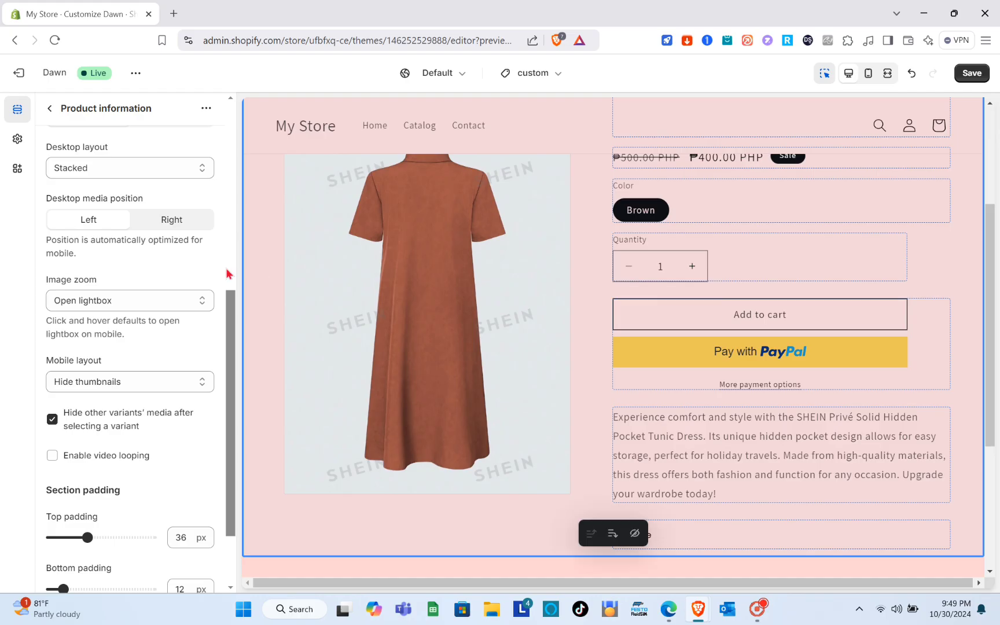
pyautogui.click(151, 307)
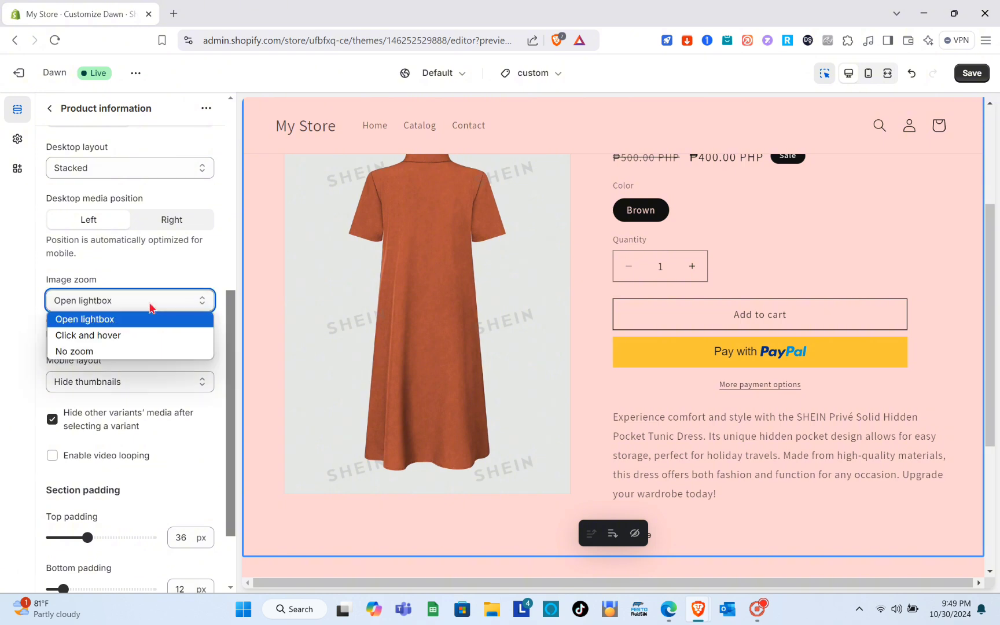
pyautogui.click(150, 307)
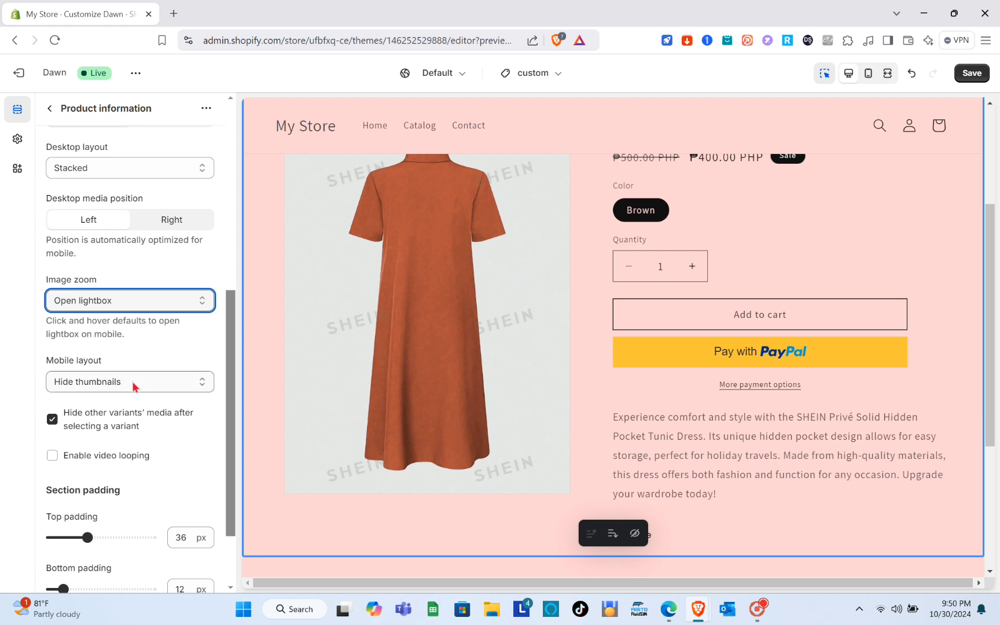
pyautogui.scroll(-3, 148, 316)
pyautogui.click(117, 306)
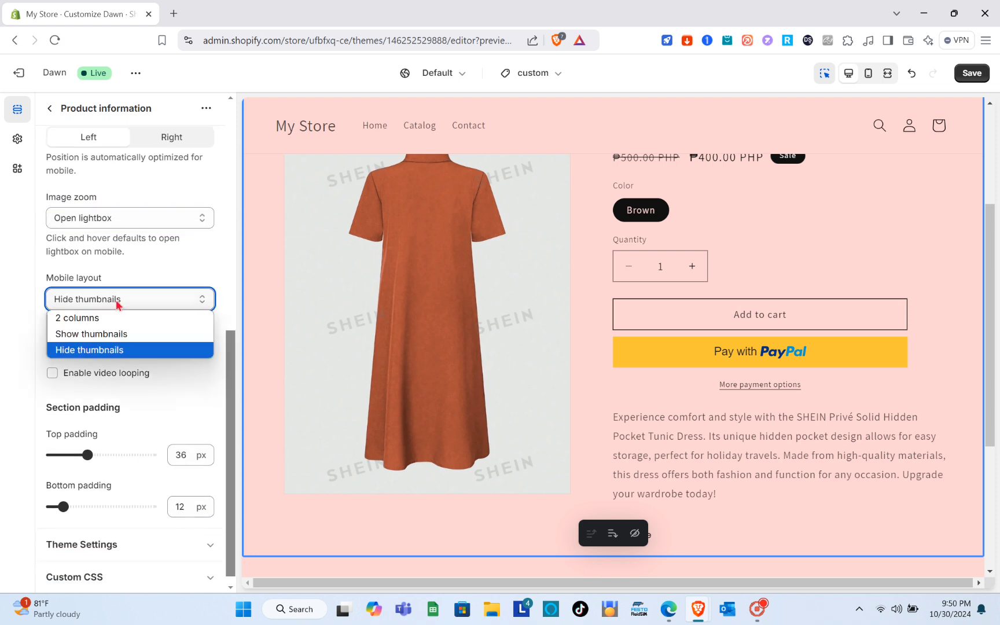
pyautogui.click(118, 306)
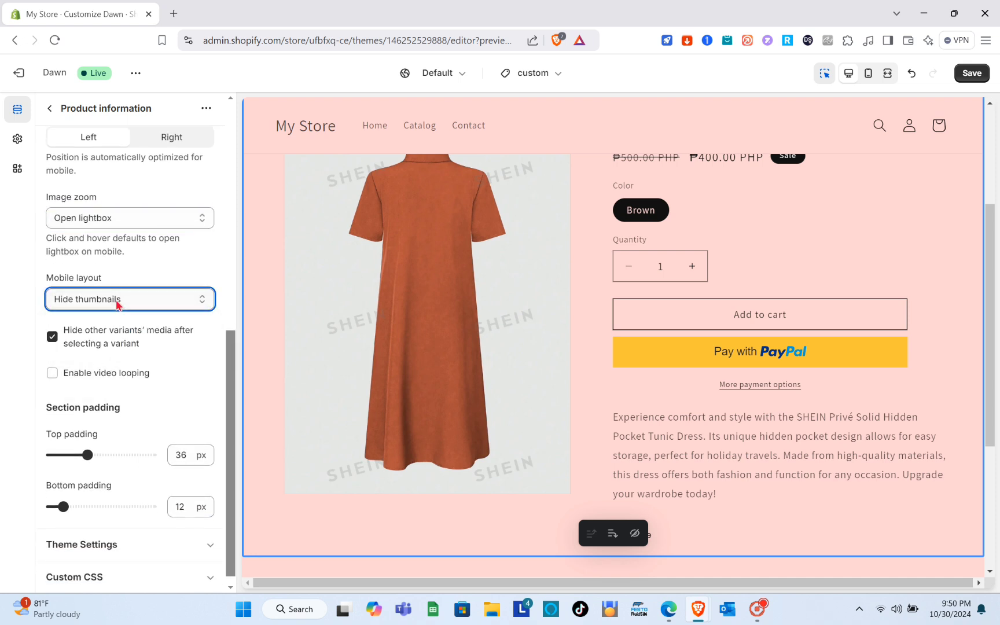
# Turn on video looping for the product media and turn it off again.
pyautogui.scroll(-1, 117, 306)
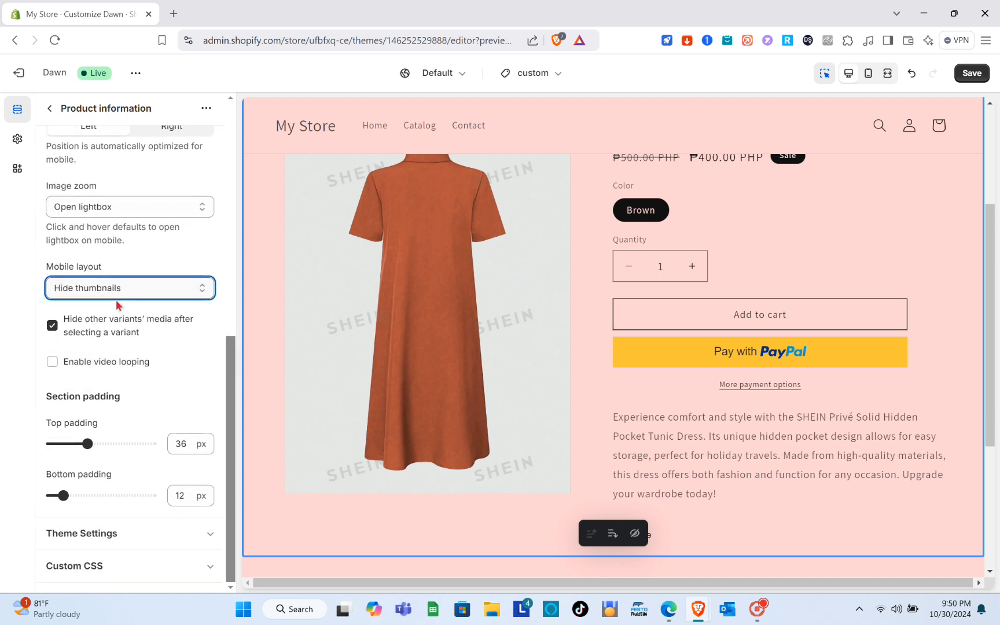
pyautogui.click(53, 363)
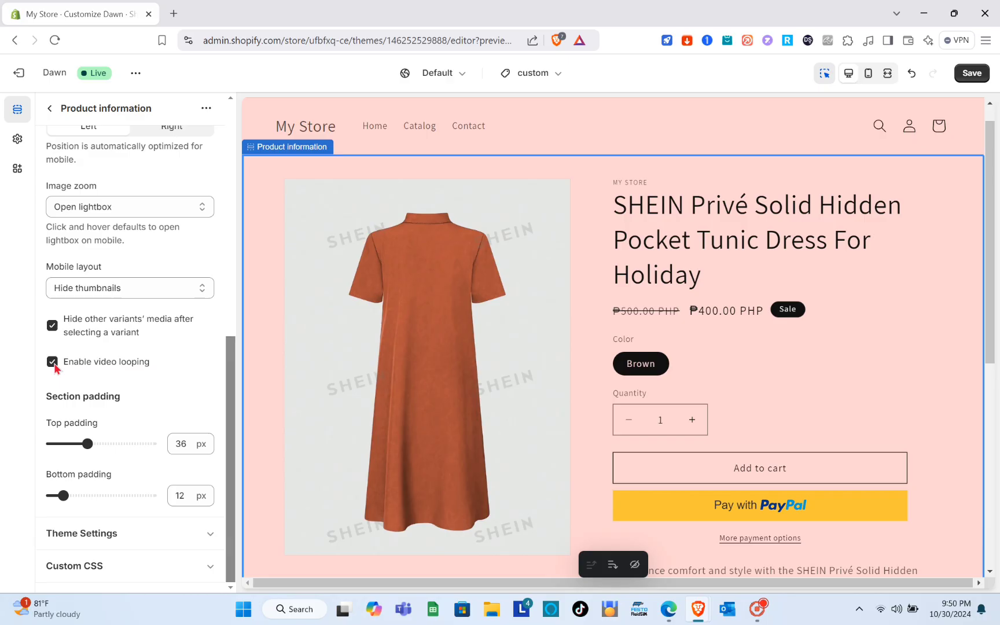
pyautogui.click(70, 362)
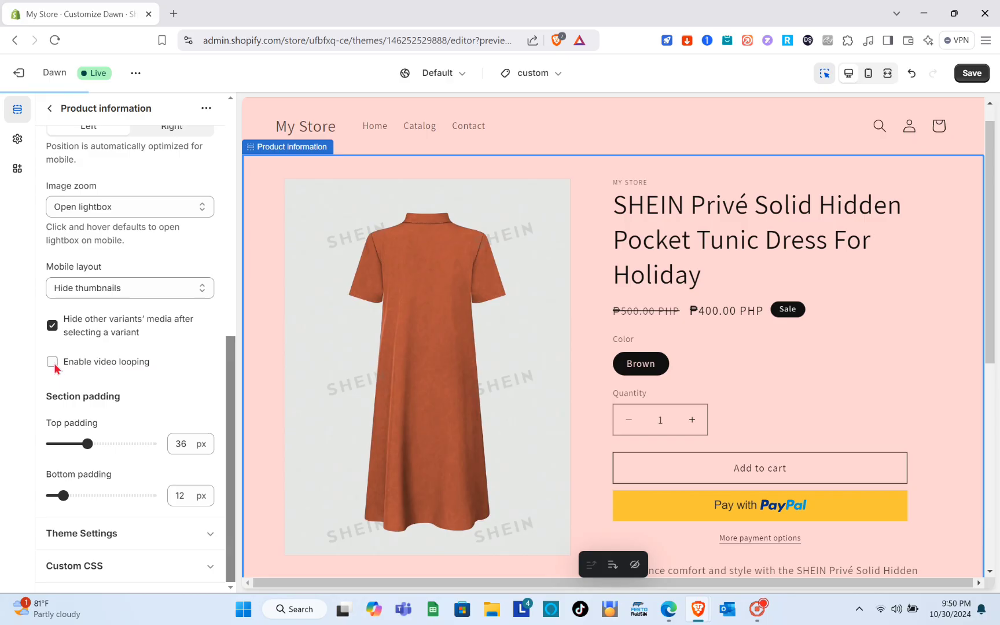
# Expand the section's theme settings and set the page width to 1100 px.
pyautogui.click(214, 534)
pyautogui.scroll(-5, 215, 535)
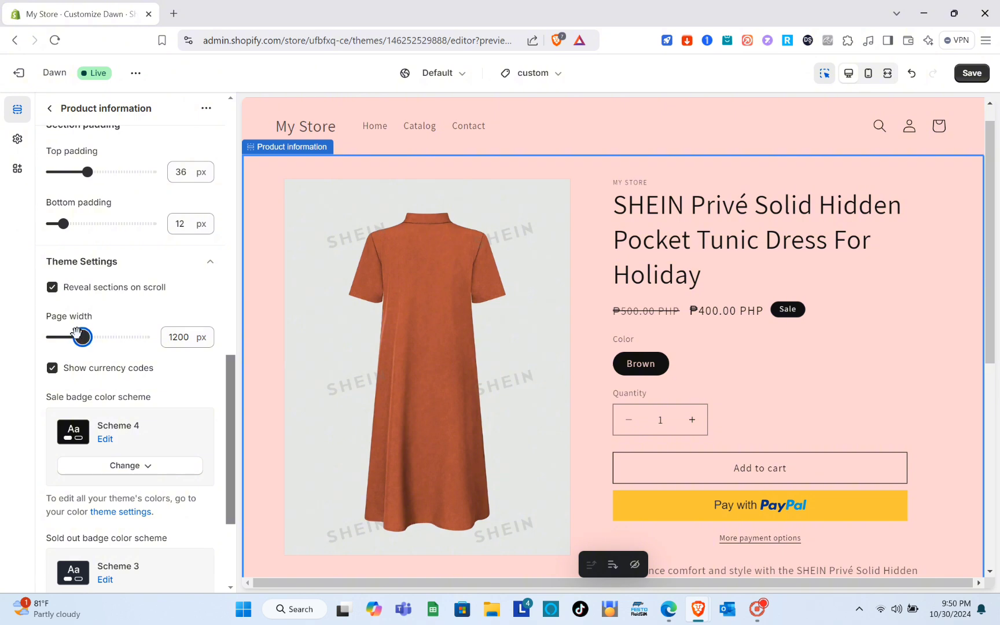
pyautogui.moveTo(76, 332); pyautogui.dragTo(74, 337)
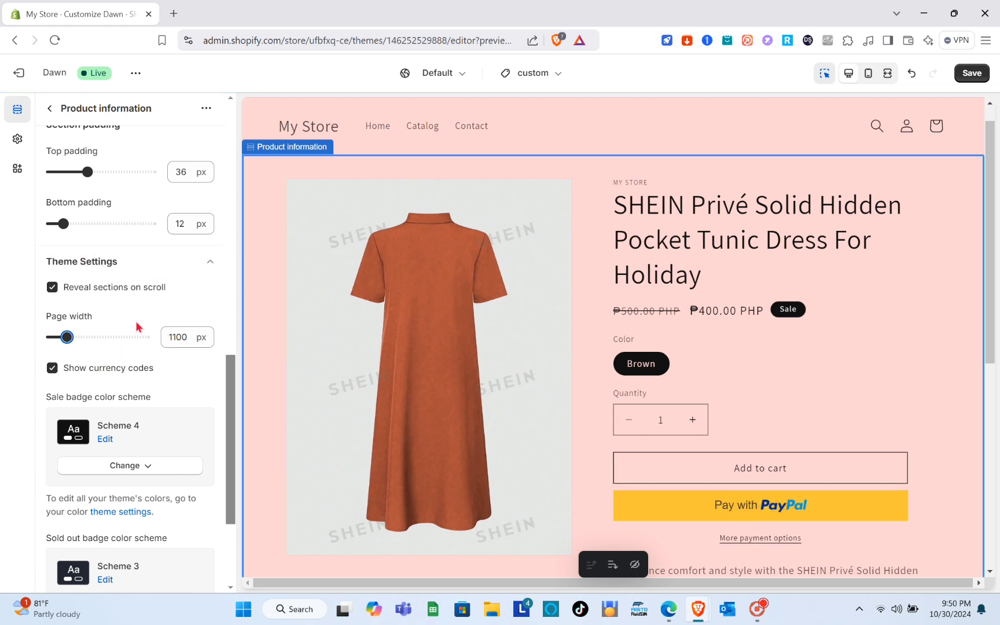
# Edit the sale badge's color scheme, Scheme 4, and set its background to red #FF0000.
pyautogui.scroll(-1, 73, 338)
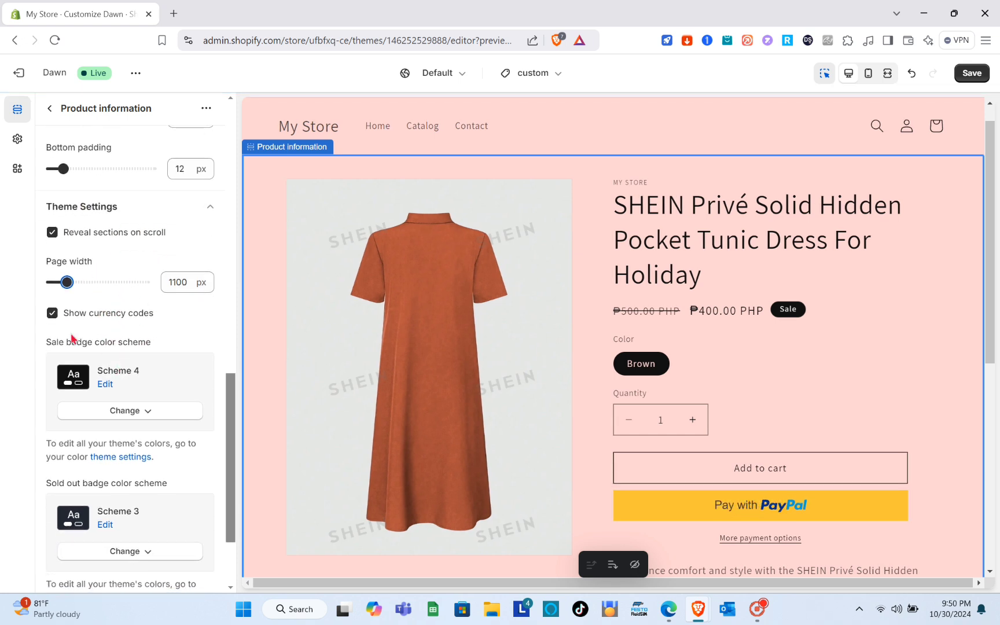
pyautogui.click(104, 384)
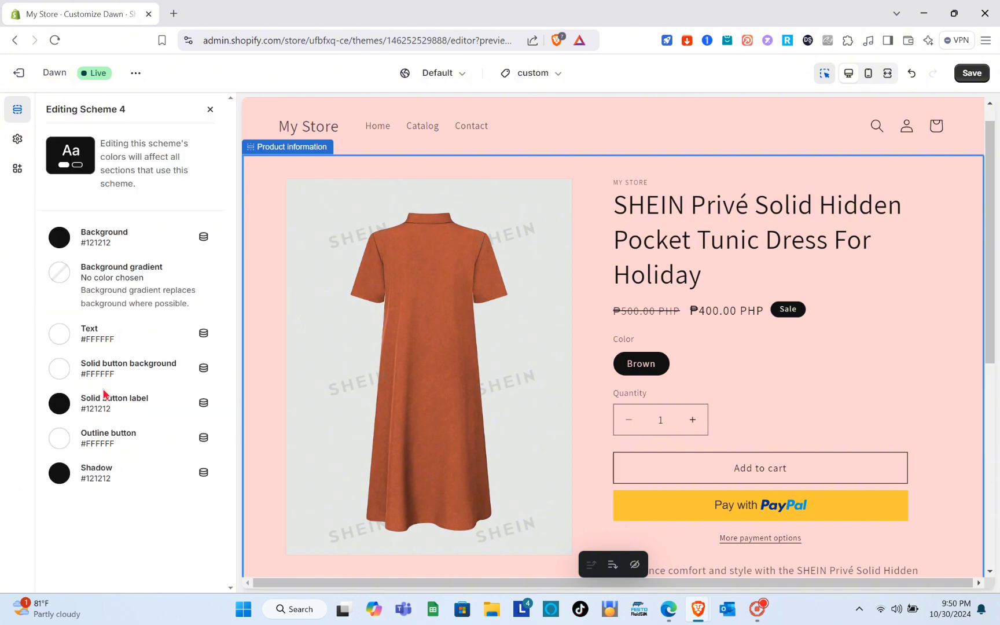
pyautogui.click(56, 243)
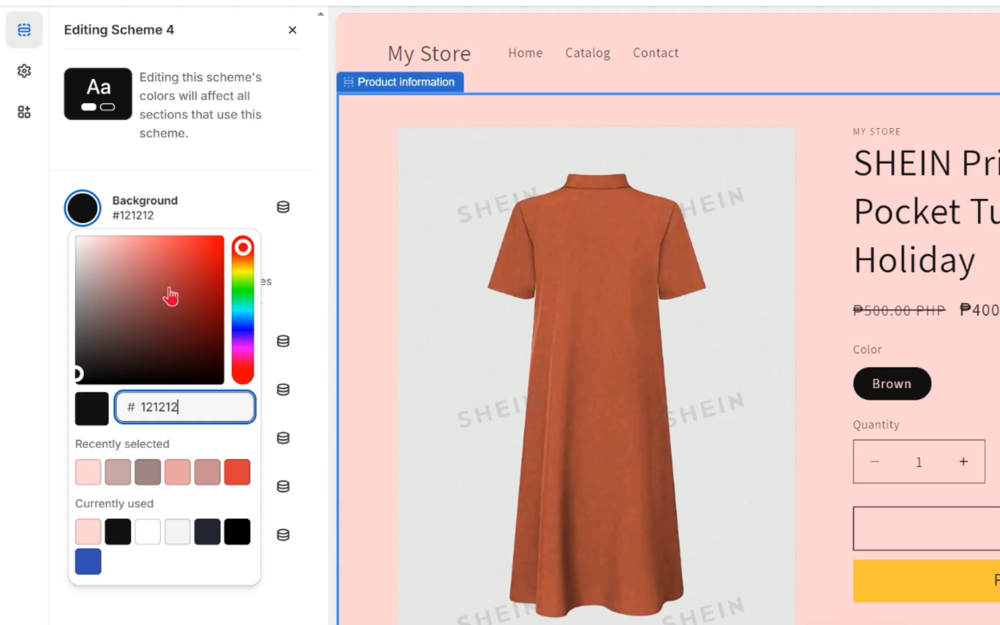
pyautogui.click(121, 295)
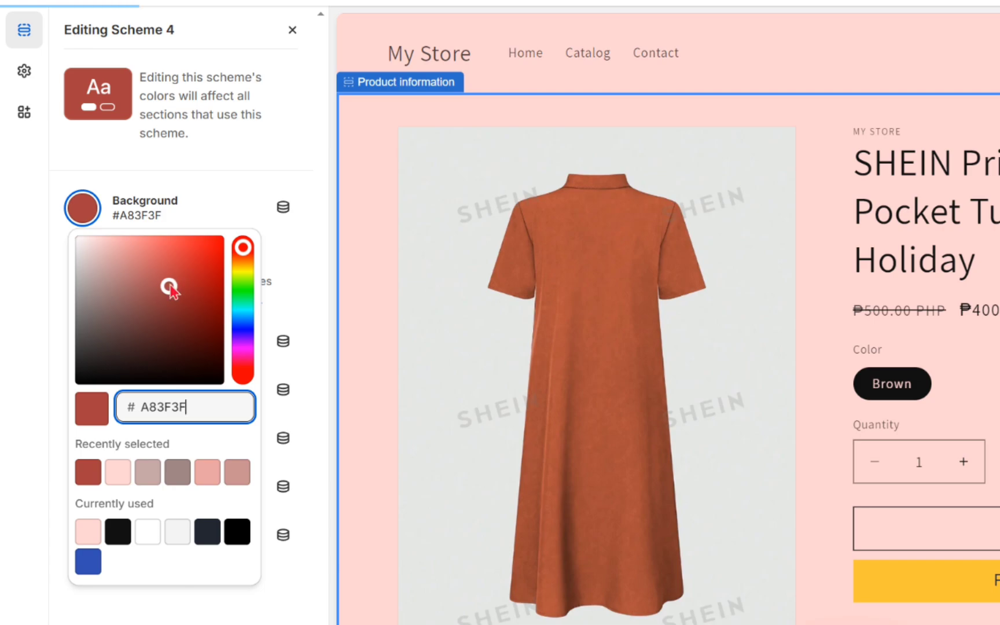
pyautogui.moveTo(170, 287); pyautogui.dragTo(274, 209)
pyautogui.click(195, 237)
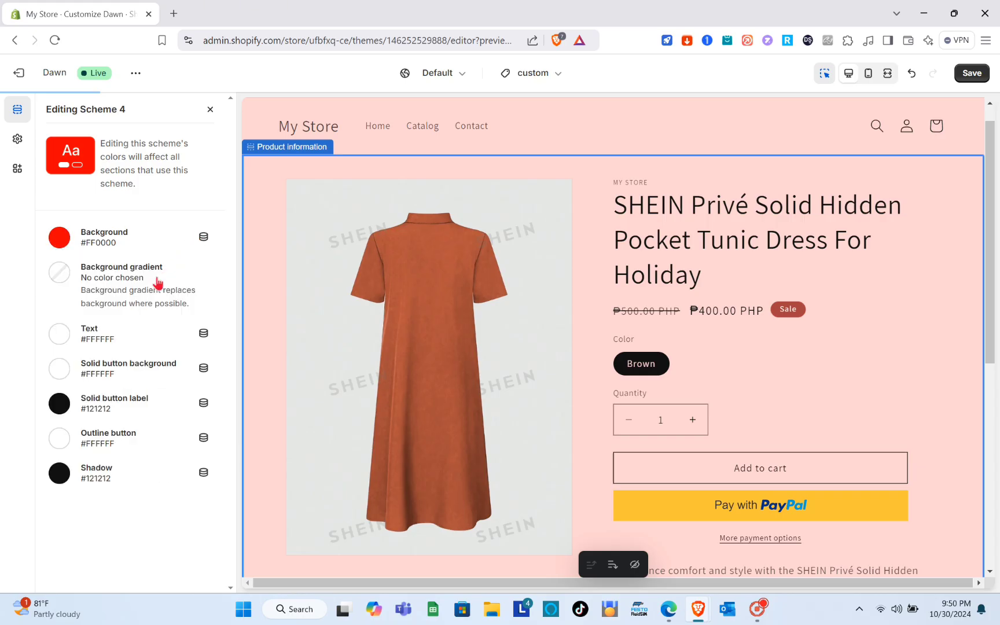
# Set Scheme 4's text color to #121212 and its solid button background to #C6A7A7, and open the solid button label color.
pyautogui.click(59, 333)
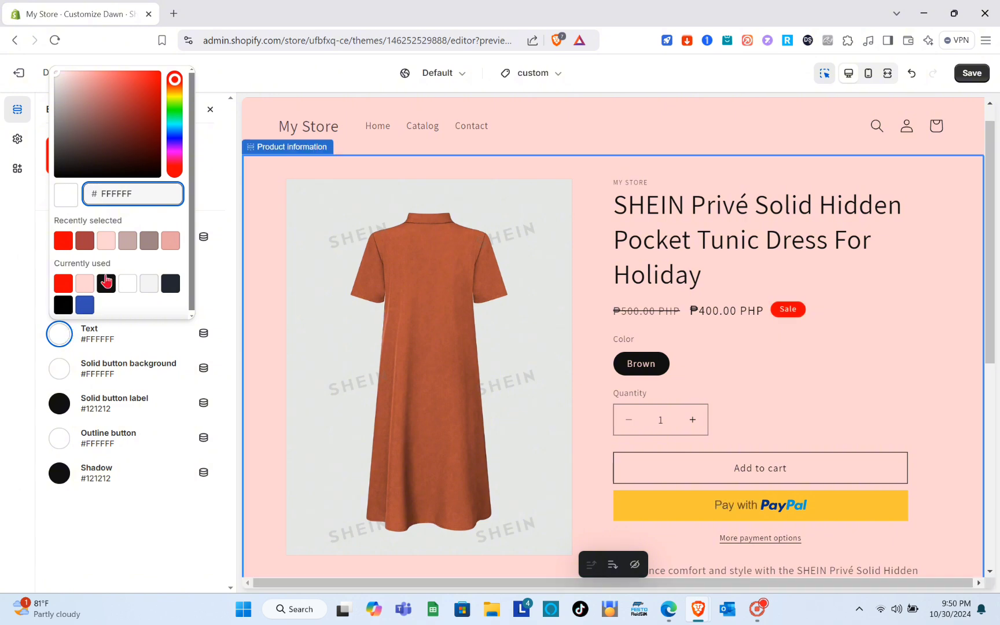
pyautogui.click(105, 283)
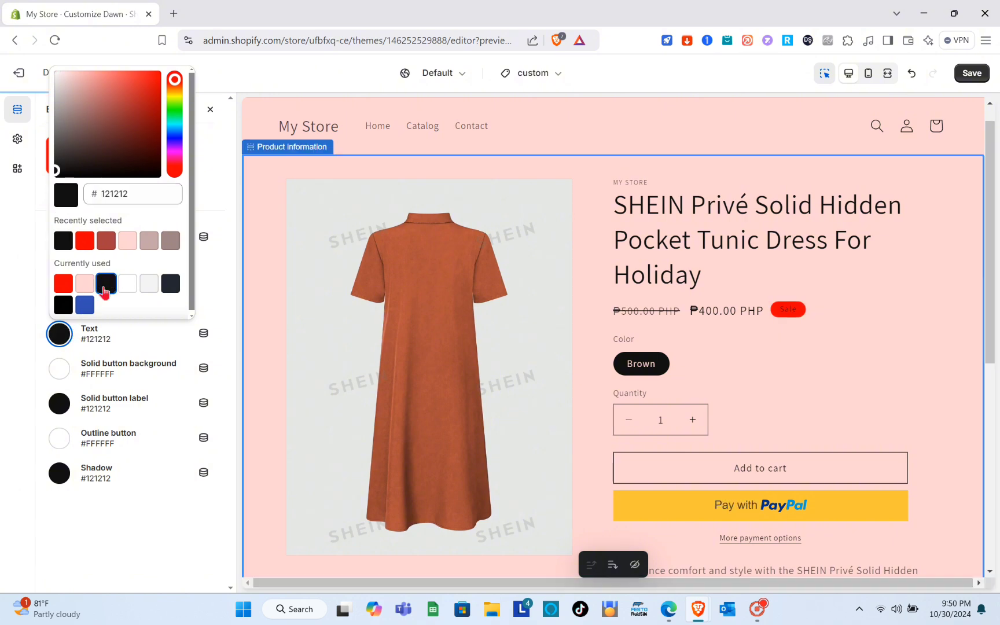
pyautogui.click(66, 372)
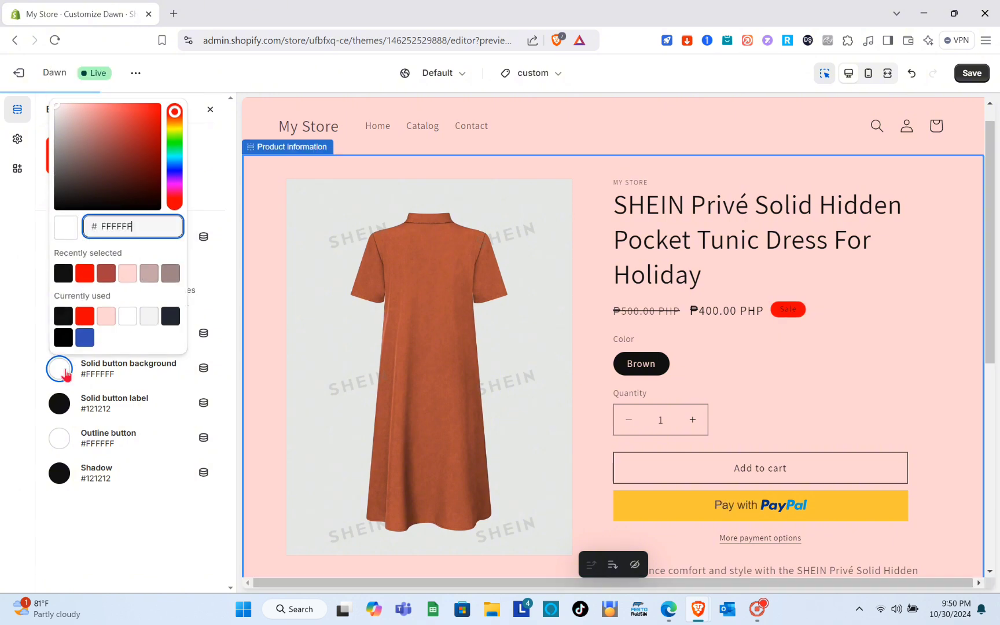
pyautogui.click(148, 277)
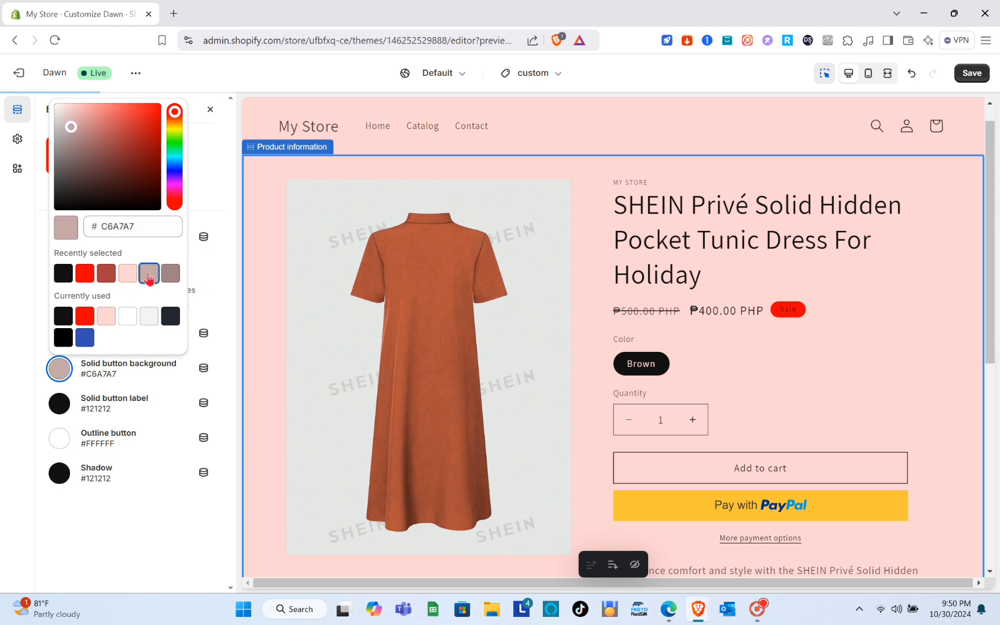
pyautogui.click(60, 403)
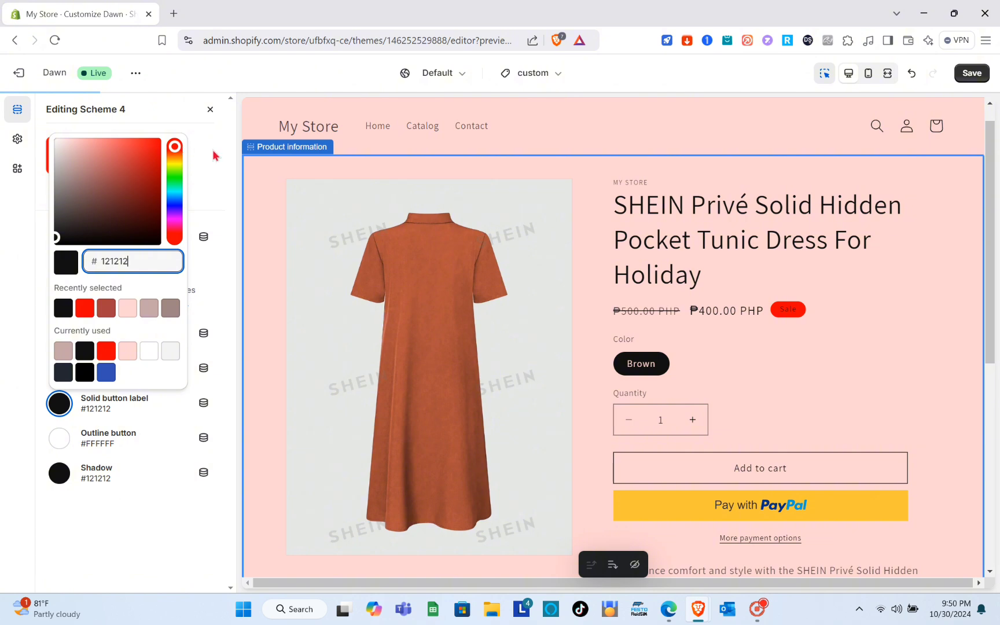
# Close the Scheme 4 editor and review the remaining product information settings and the product page preview.
pyautogui.click(214, 155)
pyautogui.click(210, 110)
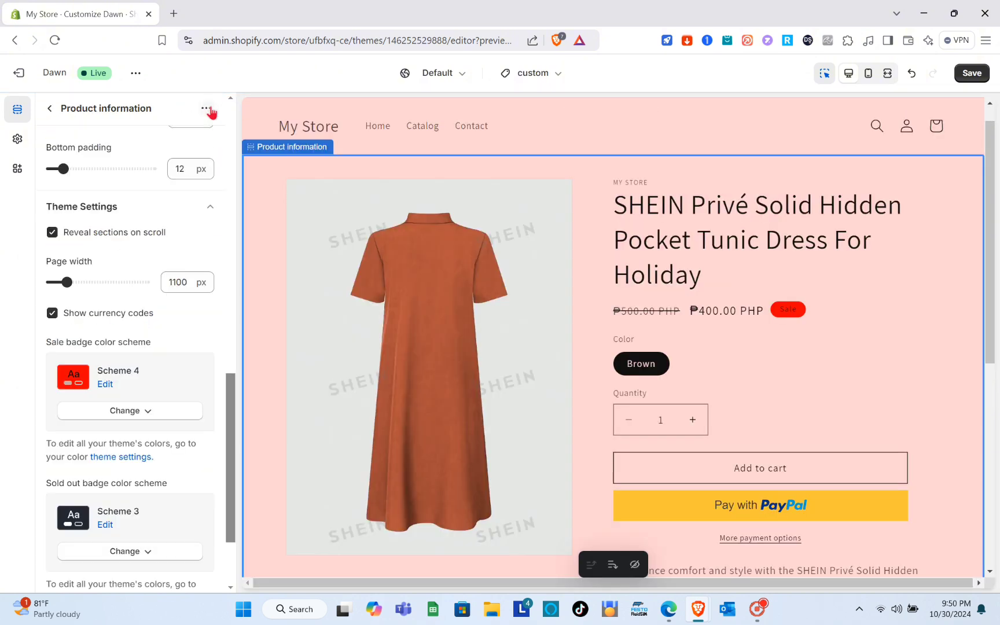
pyautogui.scroll(-2, 134, 319)
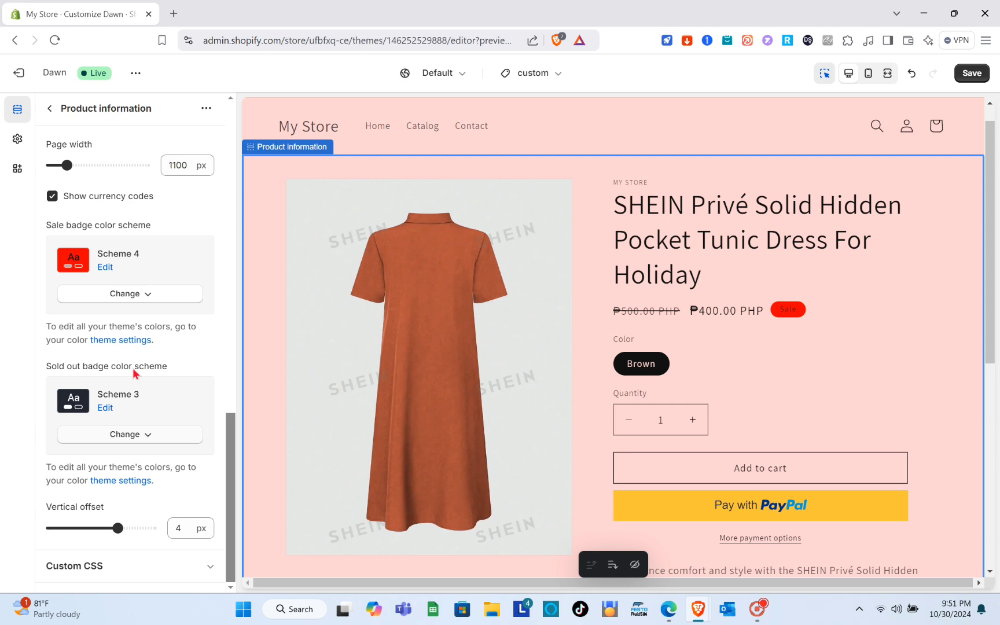
pyautogui.scroll(10, 133, 373)
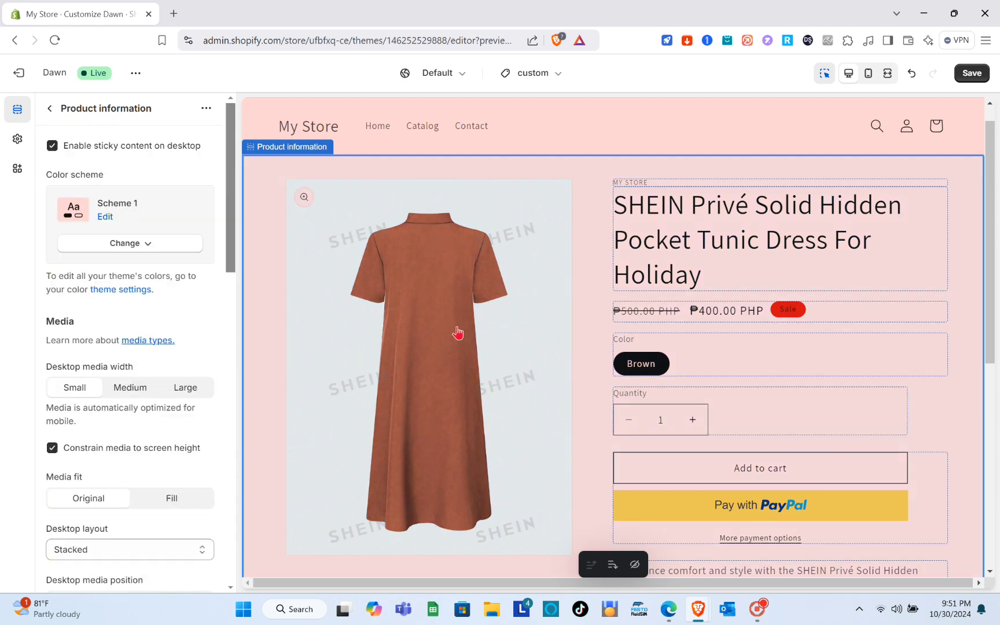
pyautogui.scroll(-3, 436, 369)
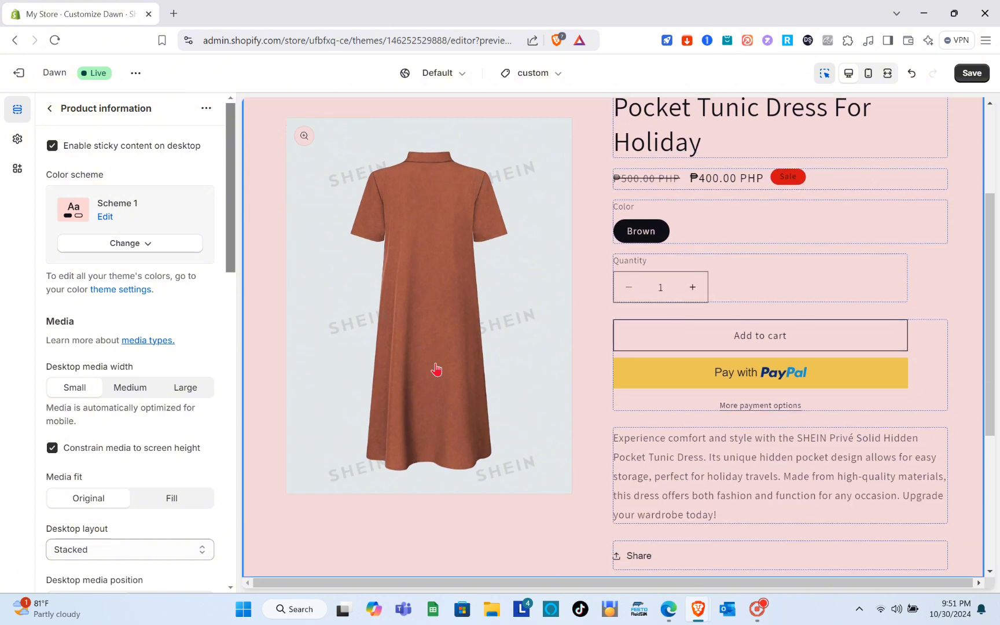
pyautogui.scroll(4, 437, 369)
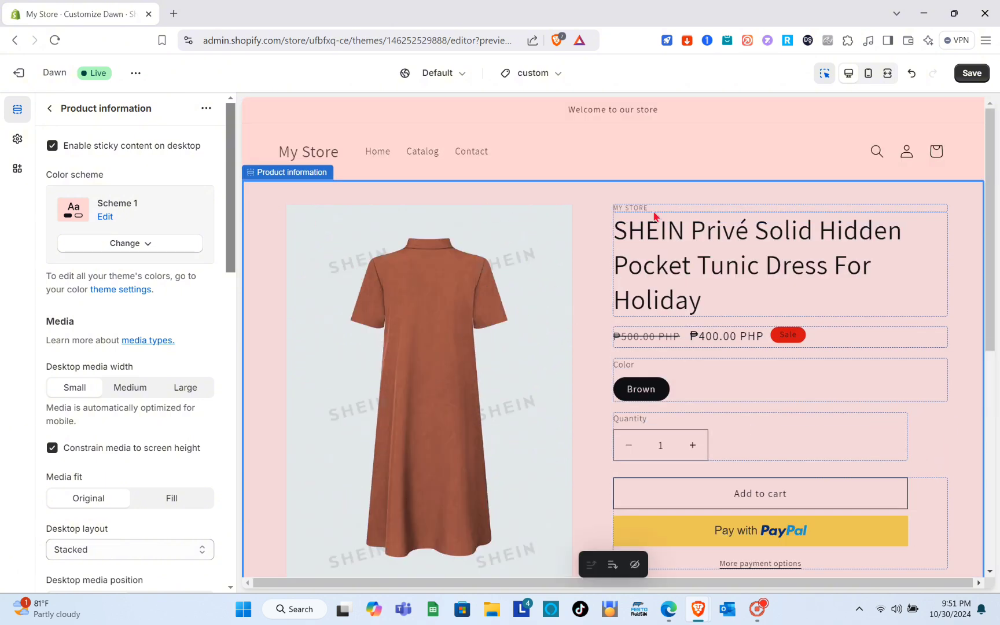
# Inspect the product Title block for customizable settings and return to the Product information section.
pyautogui.tripleClick(710, 246)
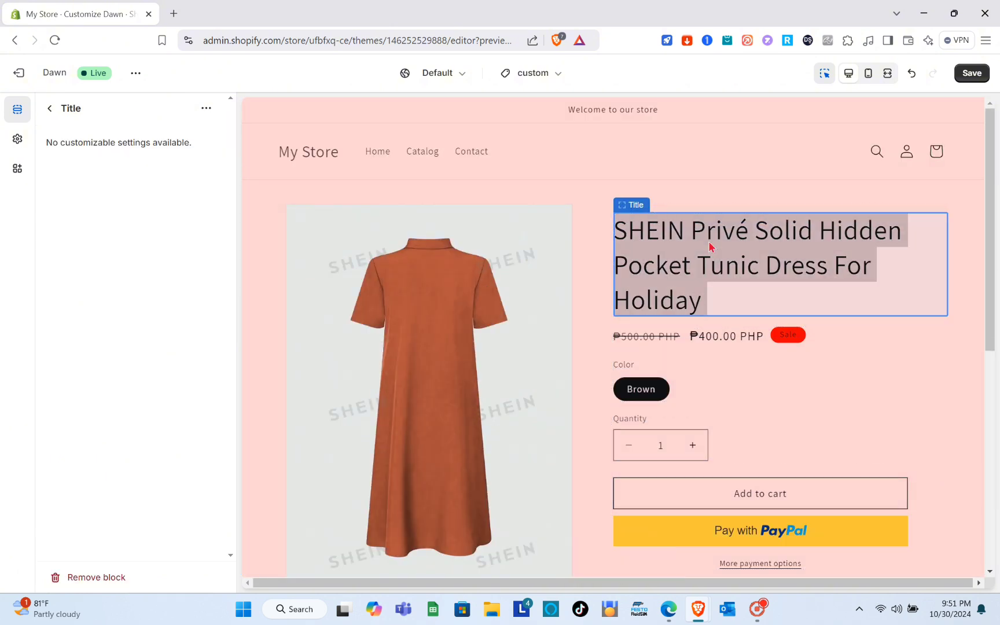
pyautogui.click(718, 291)
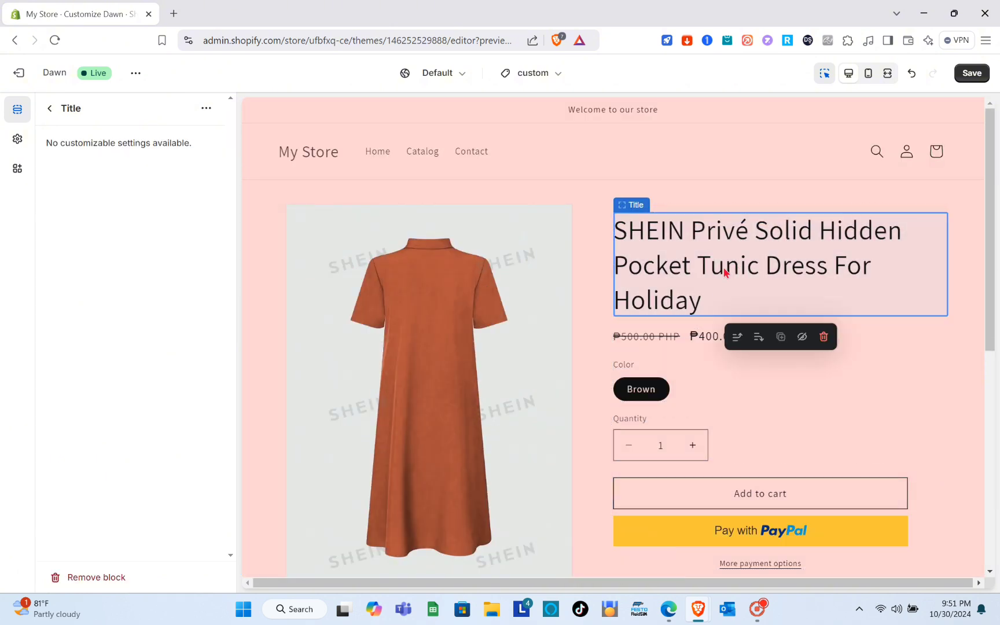
pyautogui.tripleClick(725, 302)
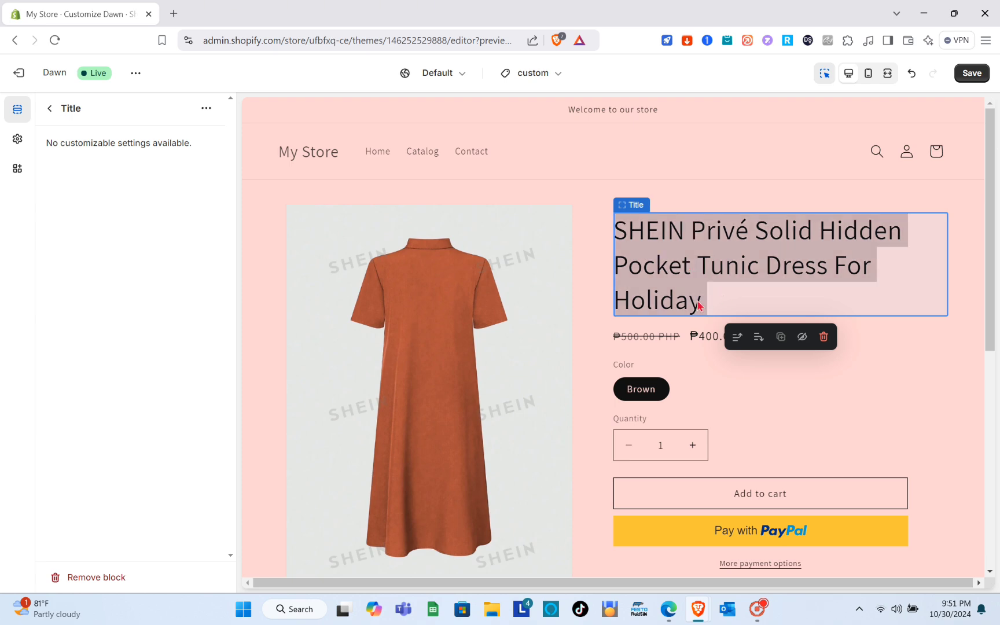
pyautogui.click(698, 305)
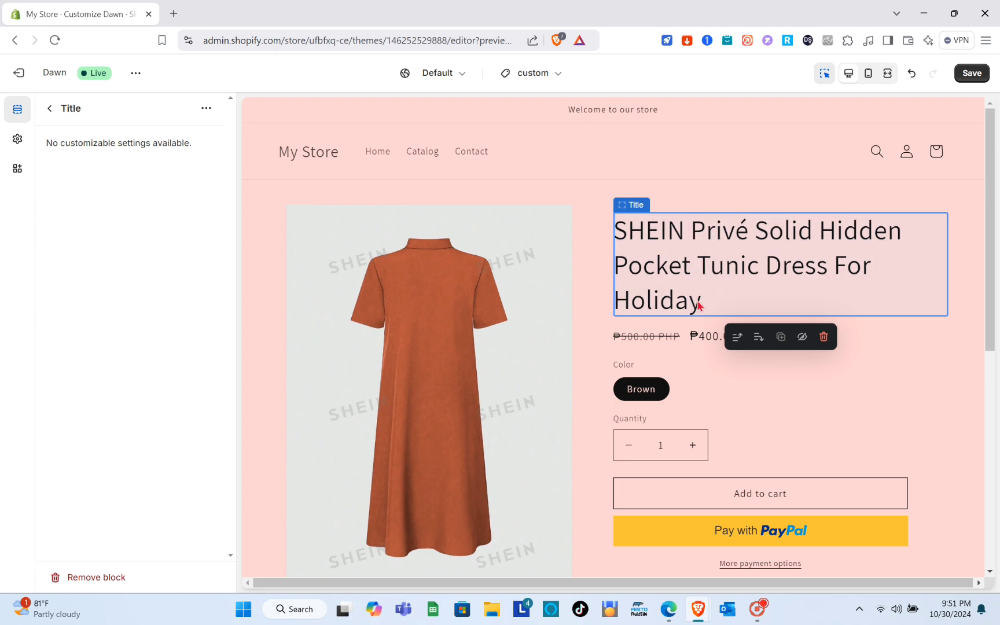
pyautogui.click(642, 206)
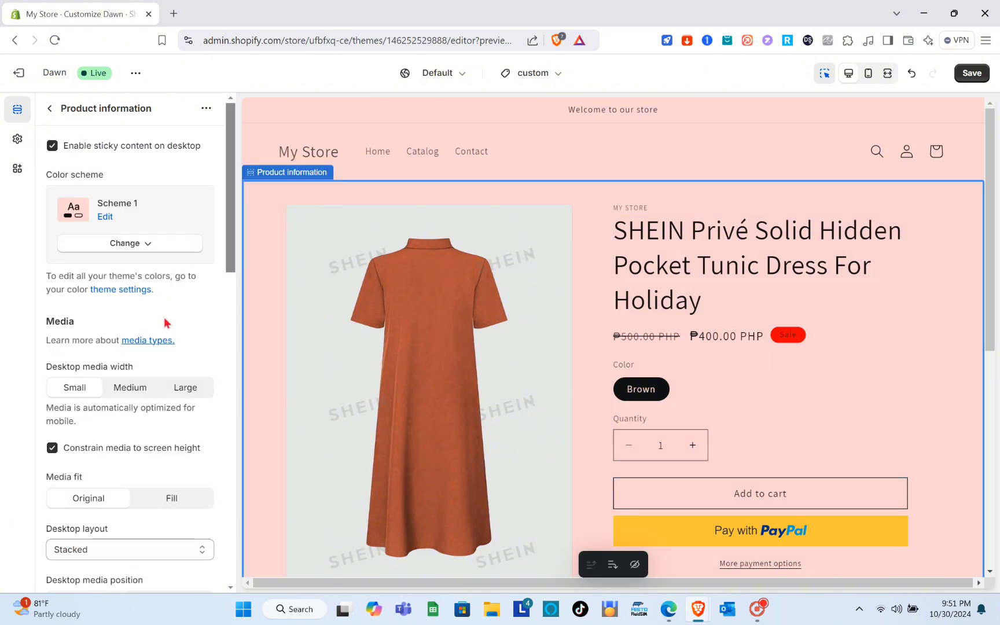
# Review the product information settings and page preview, and save the changes to the custom product template.
pyautogui.scroll(-7, 164, 322)
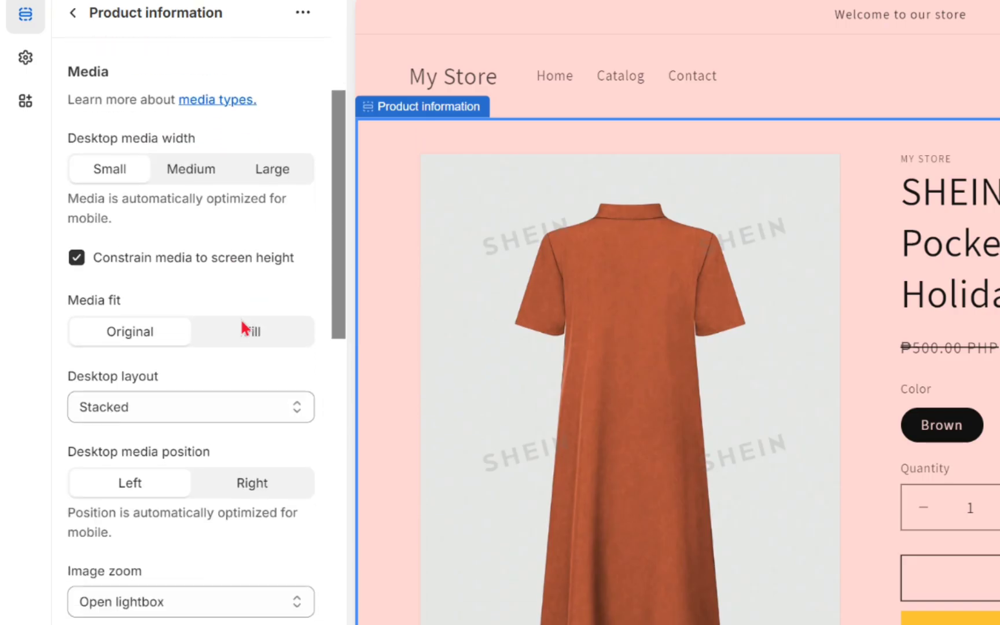
pyautogui.scroll(-2, 242, 327)
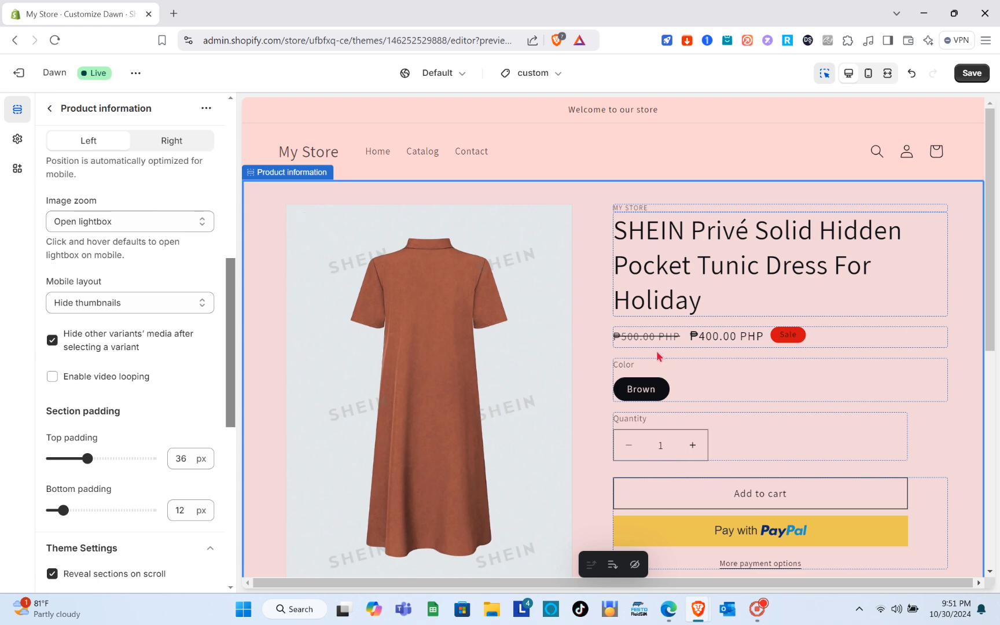
pyautogui.scroll(-7, 677, 411)
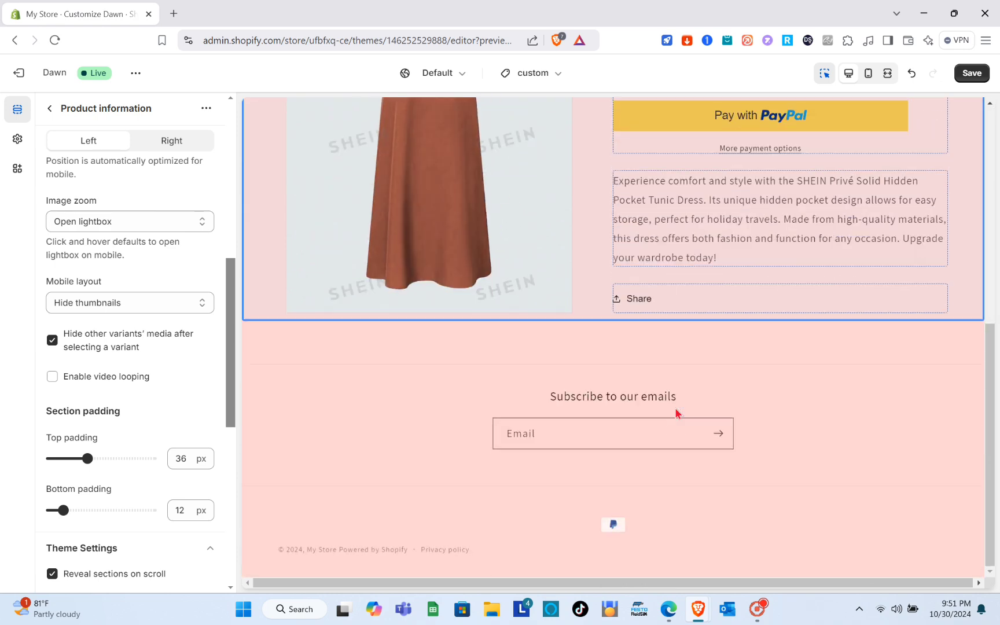
pyautogui.scroll(10, 675, 412)
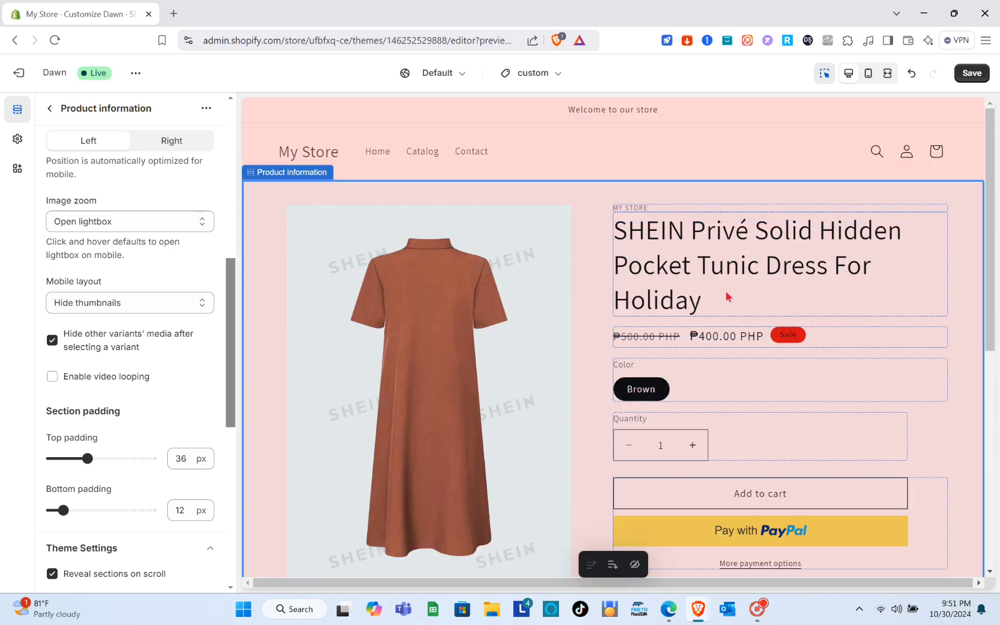
pyautogui.click(972, 75)
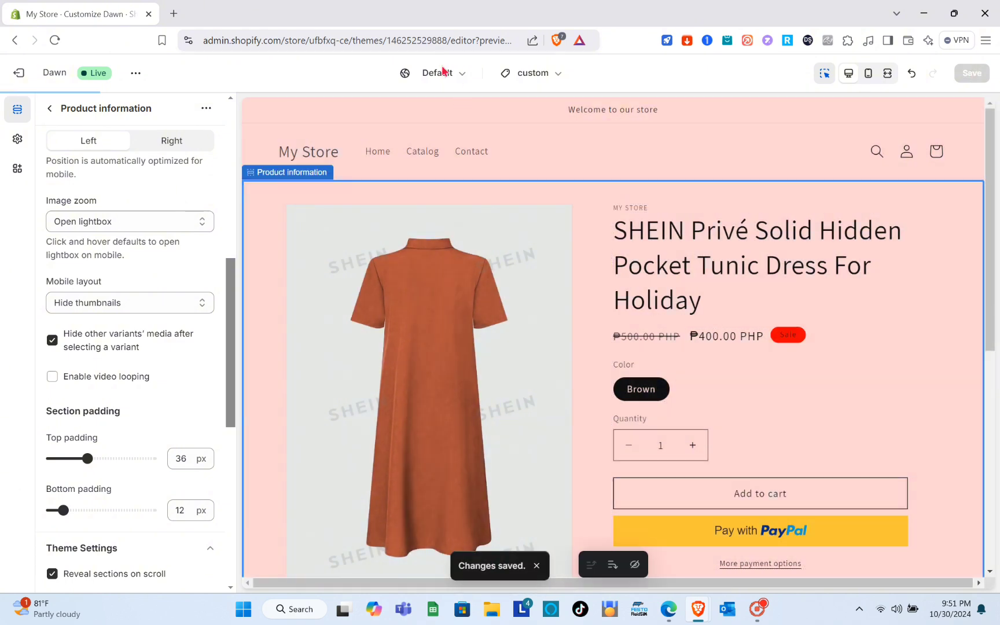
# Switch the editor to the Home page template and examine its video banner and featured products.
pyautogui.click(541, 81)
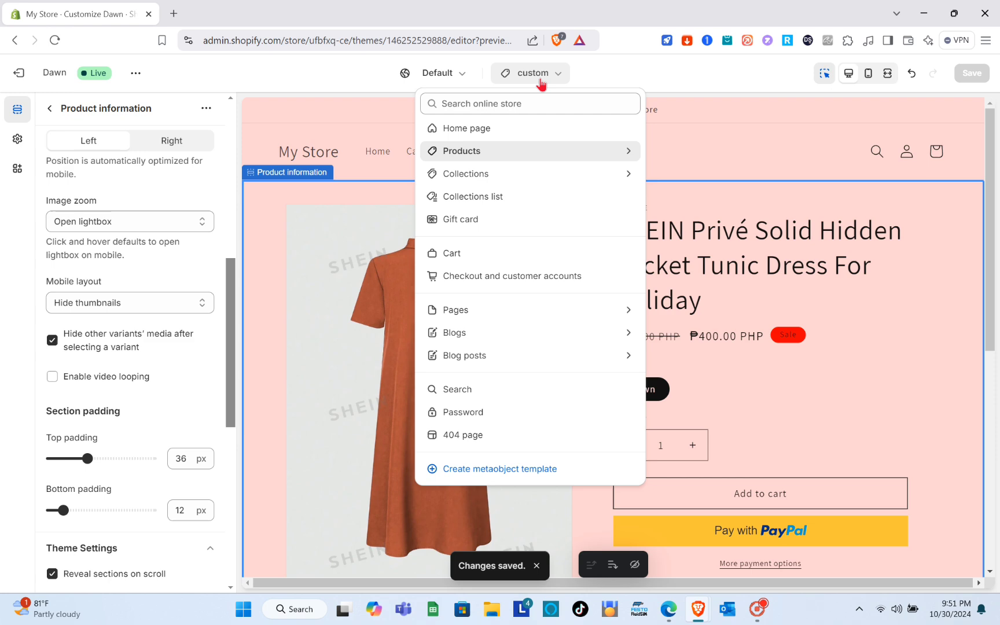
pyautogui.click(484, 134)
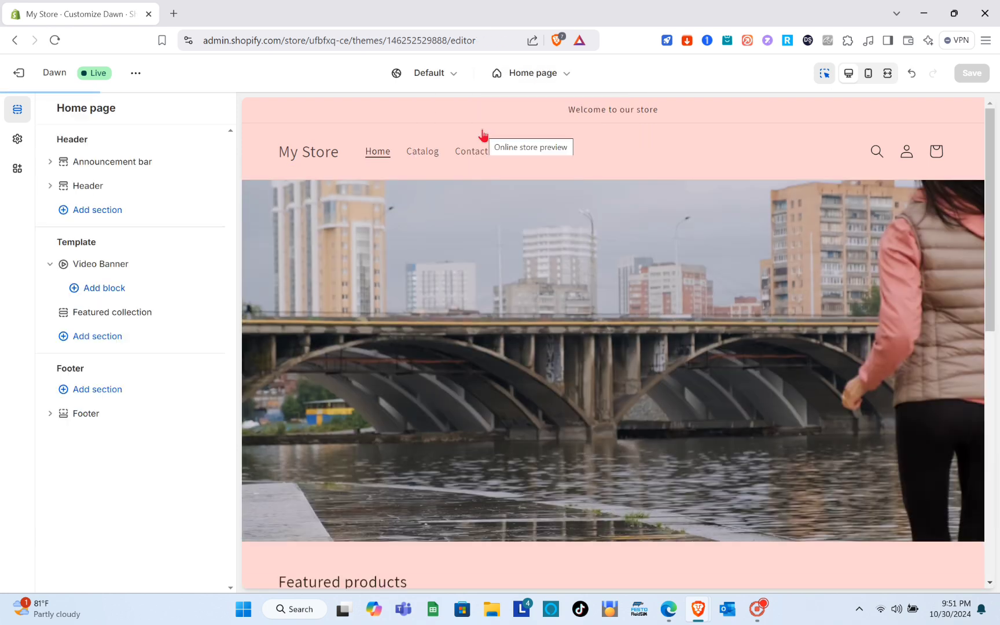
pyautogui.scroll(-8, 480, 324)
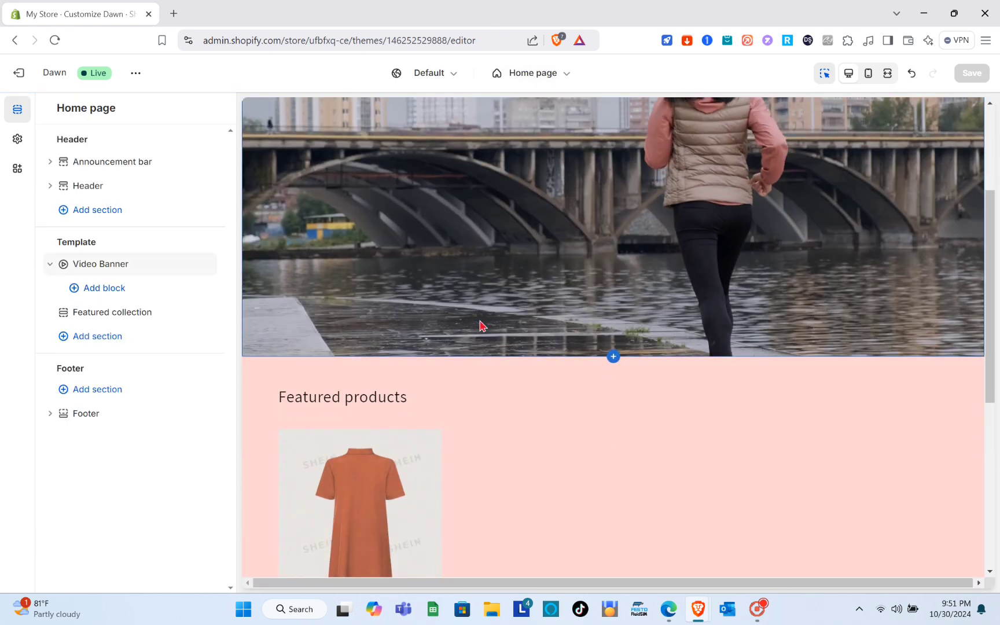
pyautogui.scroll(2, 479, 326)
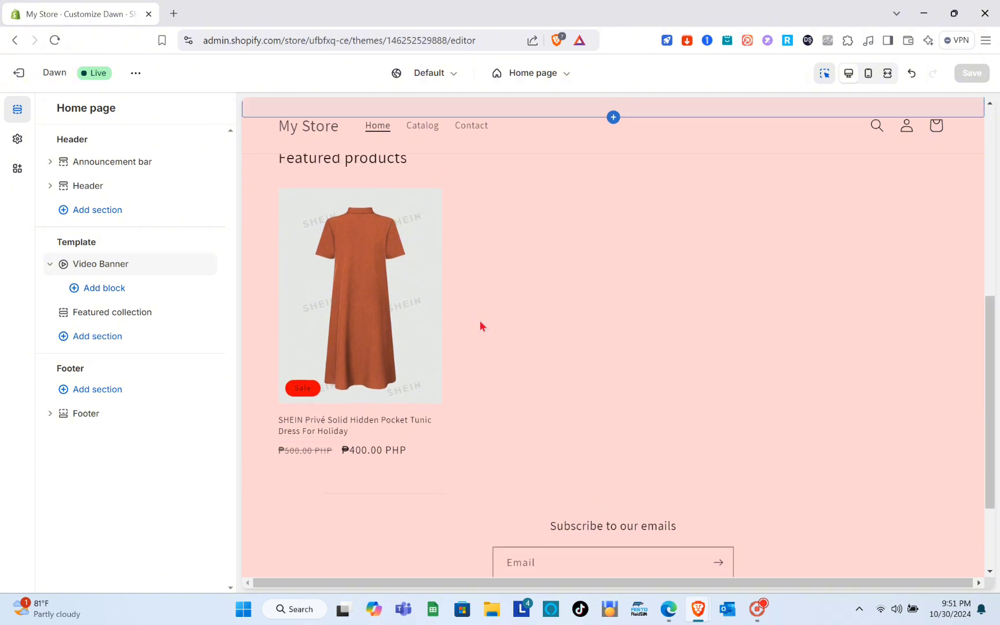
pyautogui.scroll(5, 403, 301)
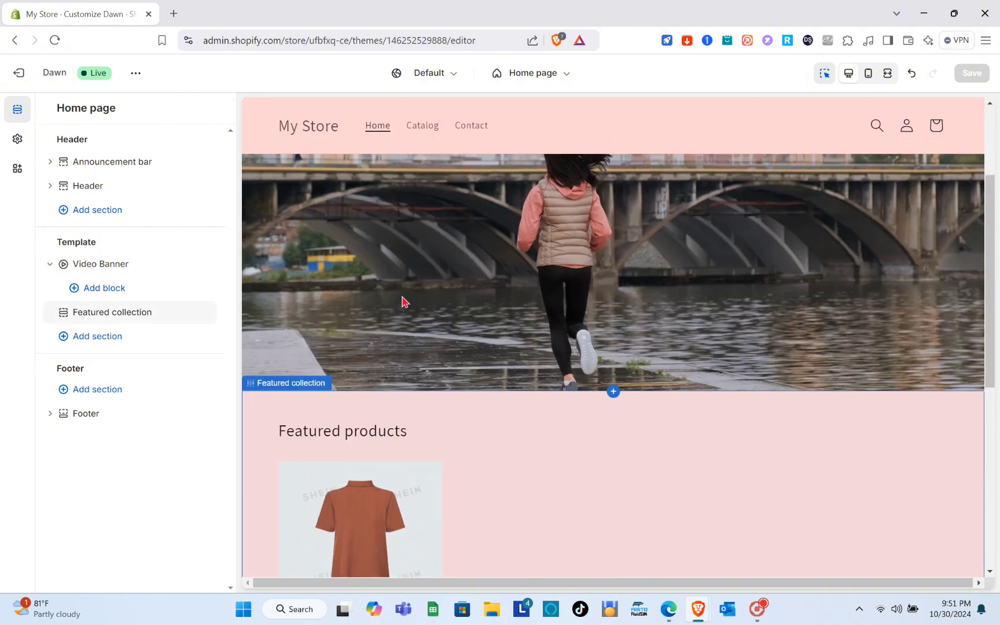
# Reopen the custom product template, examine its page preview, and check which products can be chosen for the preview.
pyautogui.click(560, 80)
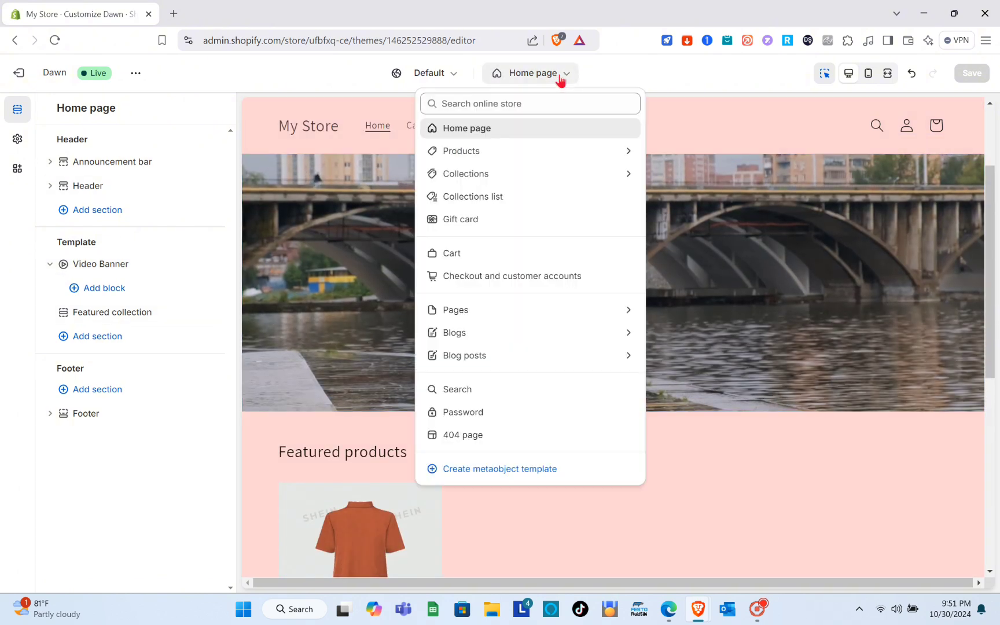
pyautogui.click(537, 151)
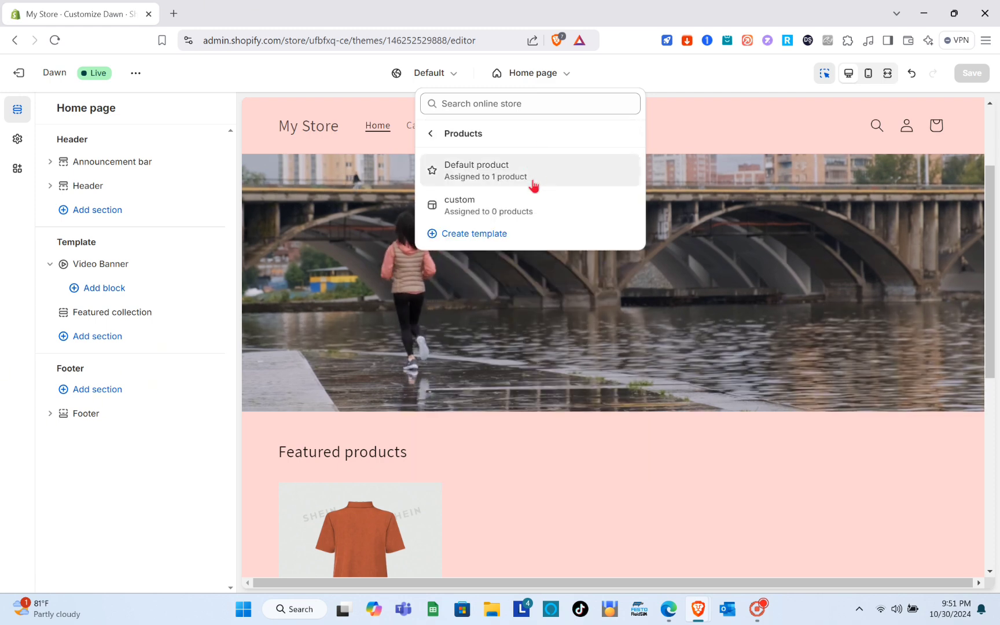
pyautogui.click(510, 209)
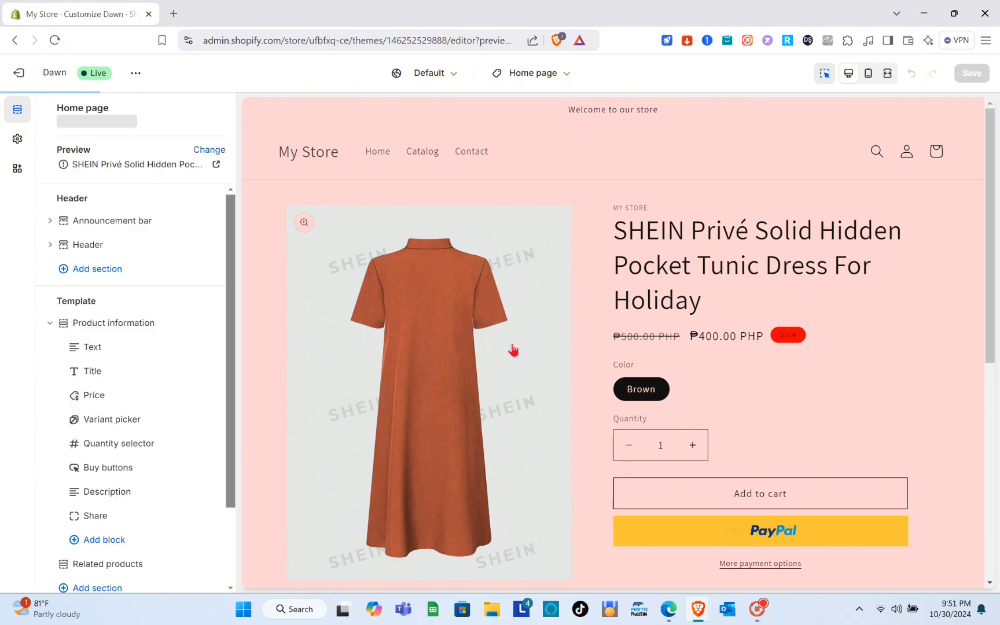
pyautogui.scroll(-7, 513, 348)
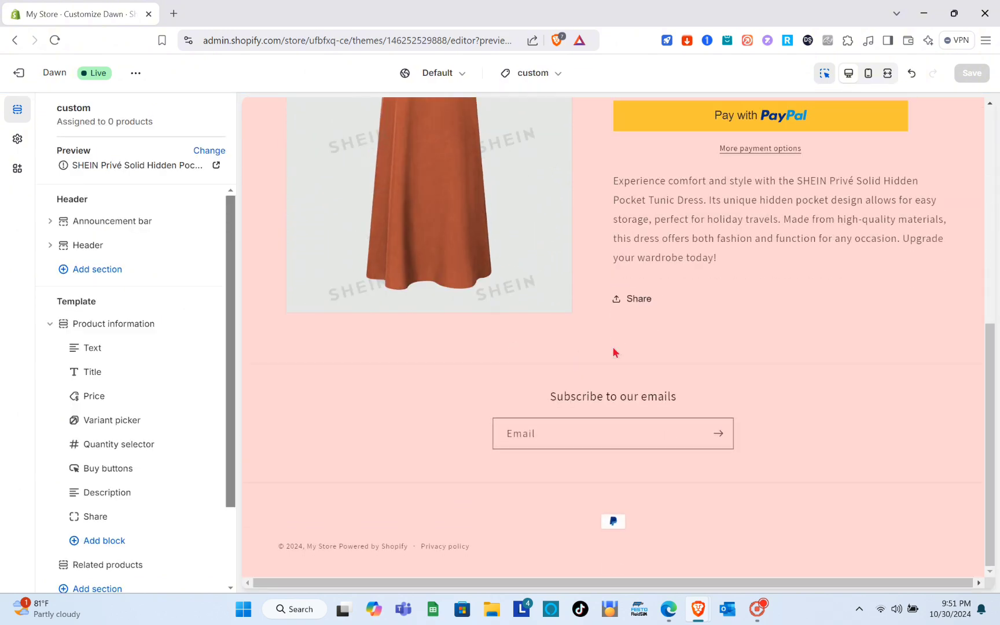
pyautogui.scroll(8, 526, 448)
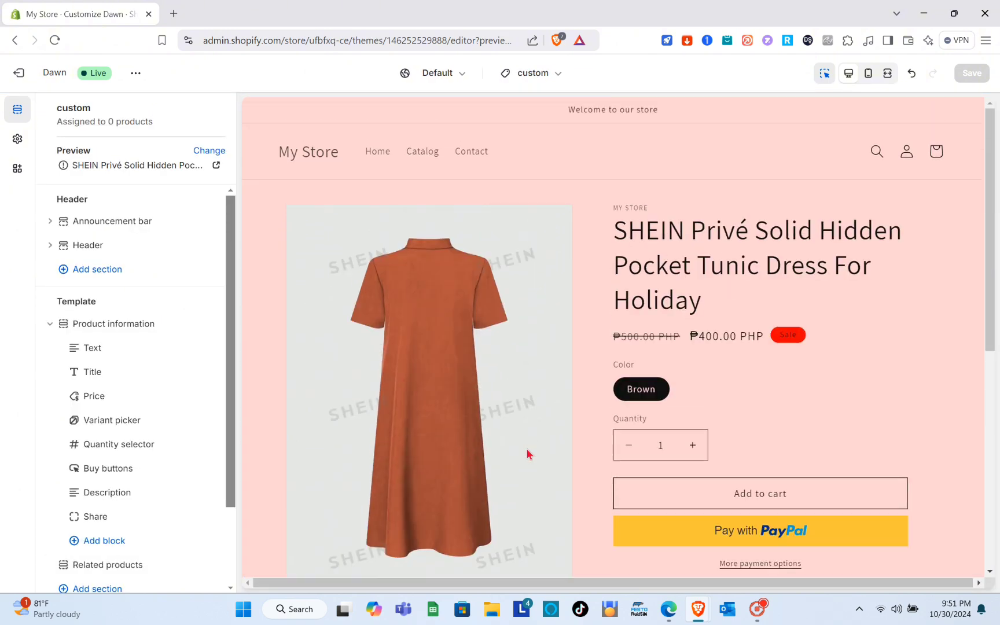
pyautogui.click(209, 151)
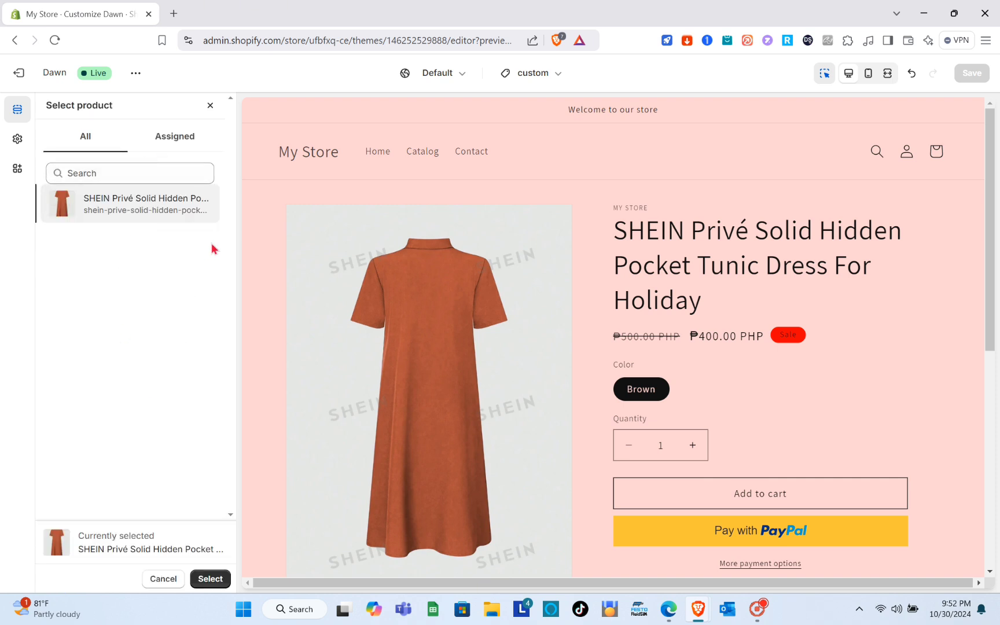
pyautogui.click(210, 106)
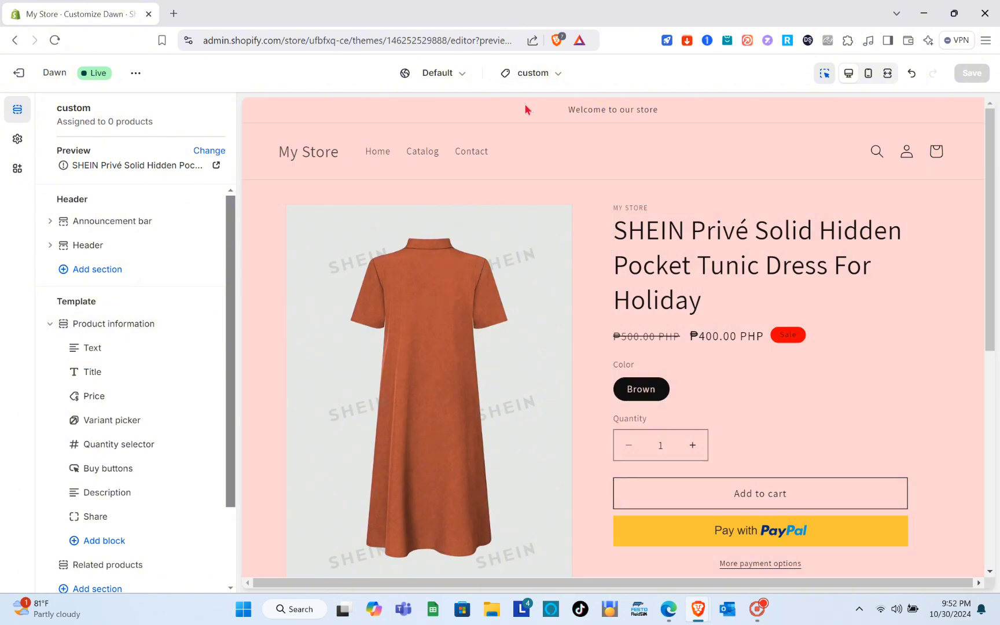
# Return to the Home page template and open the settings of its Featured collection section.
pyautogui.click(555, 81)
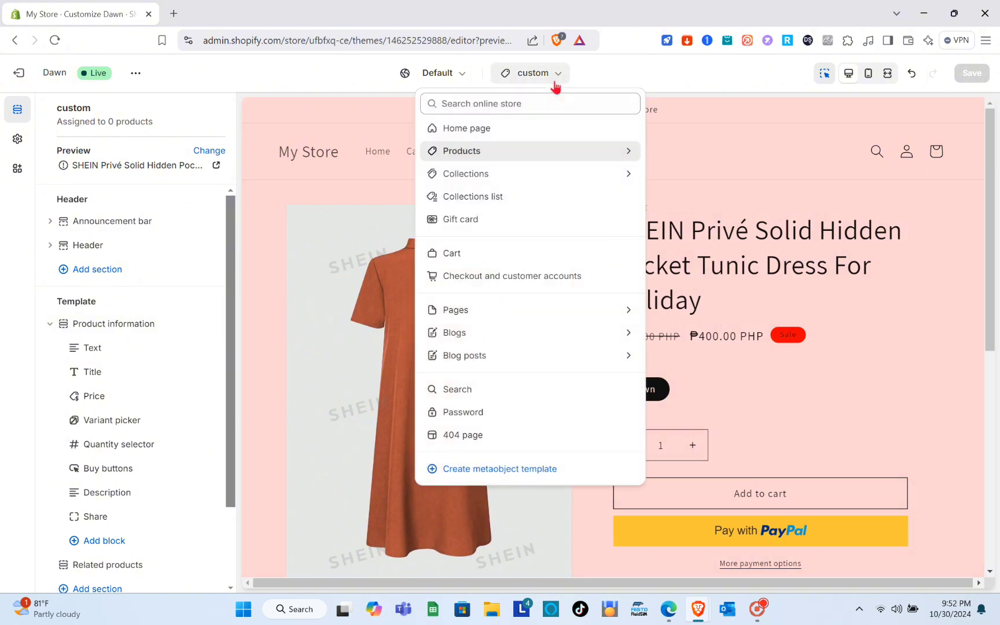
pyautogui.click(520, 130)
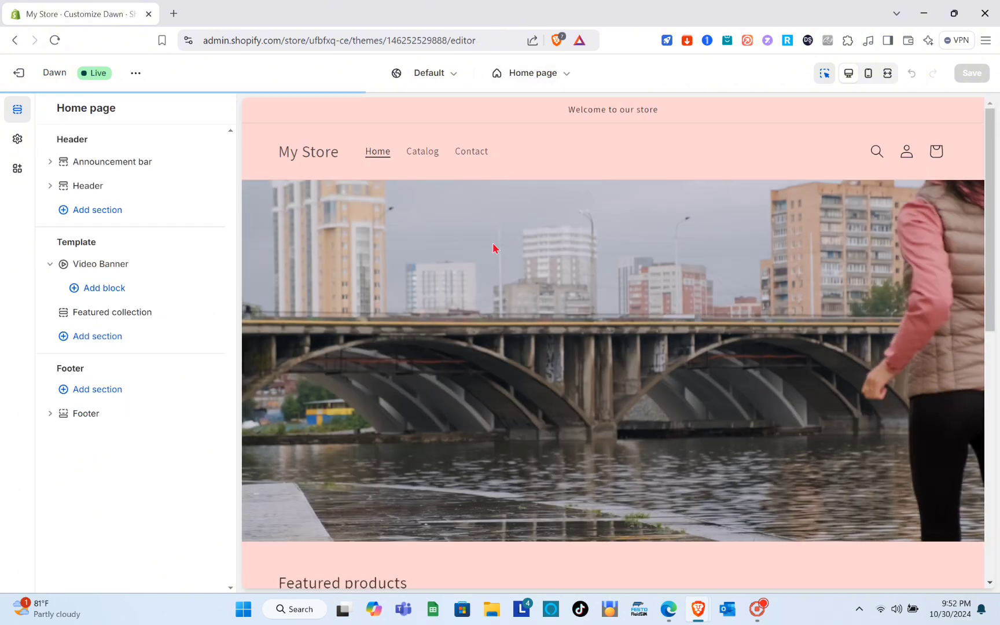
pyautogui.scroll(-5, 486, 315)
pyautogui.scroll(-2, 486, 315)
pyautogui.click(386, 342)
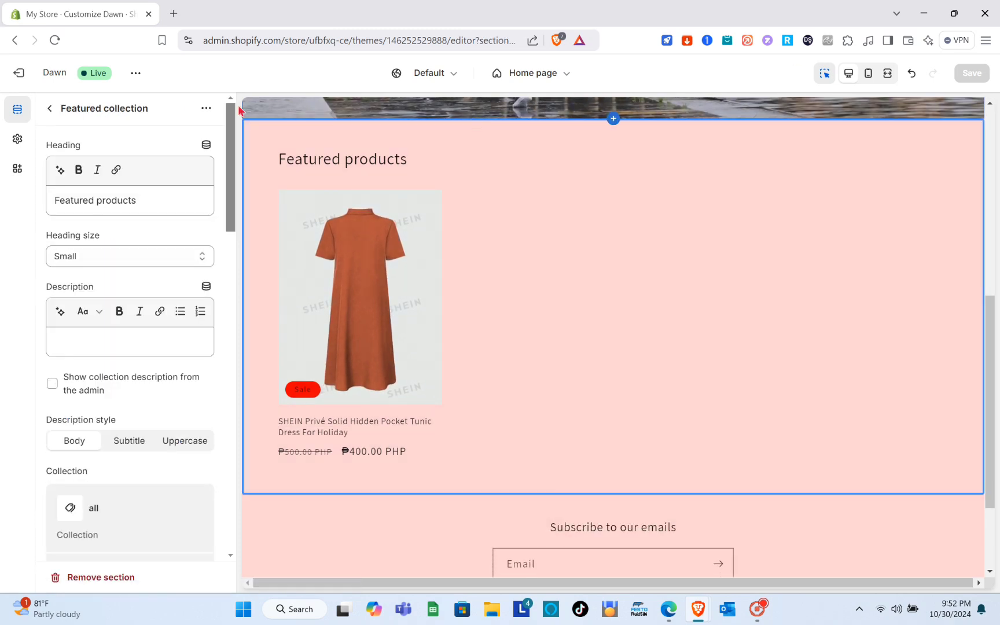
# View the live Dawn storefront in a new tab and examine the featured products on its home page.
pyautogui.click(137, 73)
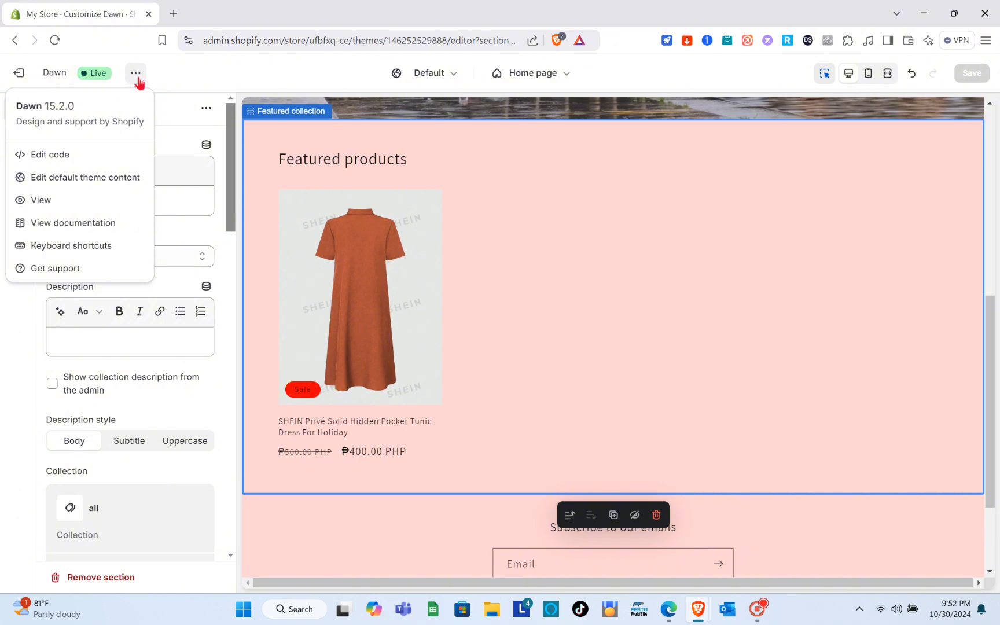
pyautogui.click(43, 200)
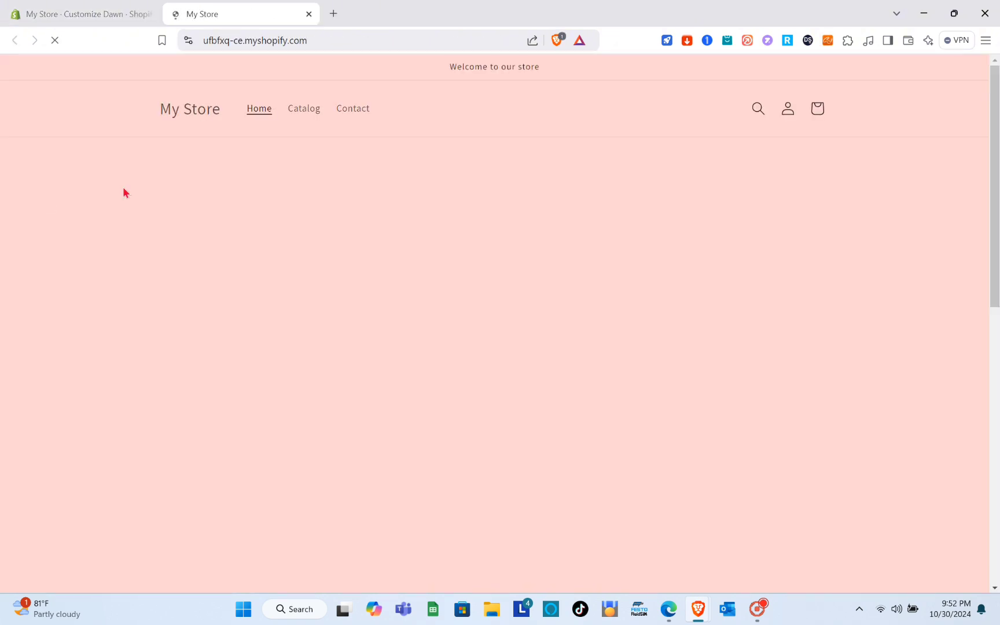
pyautogui.scroll(-8, 491, 283)
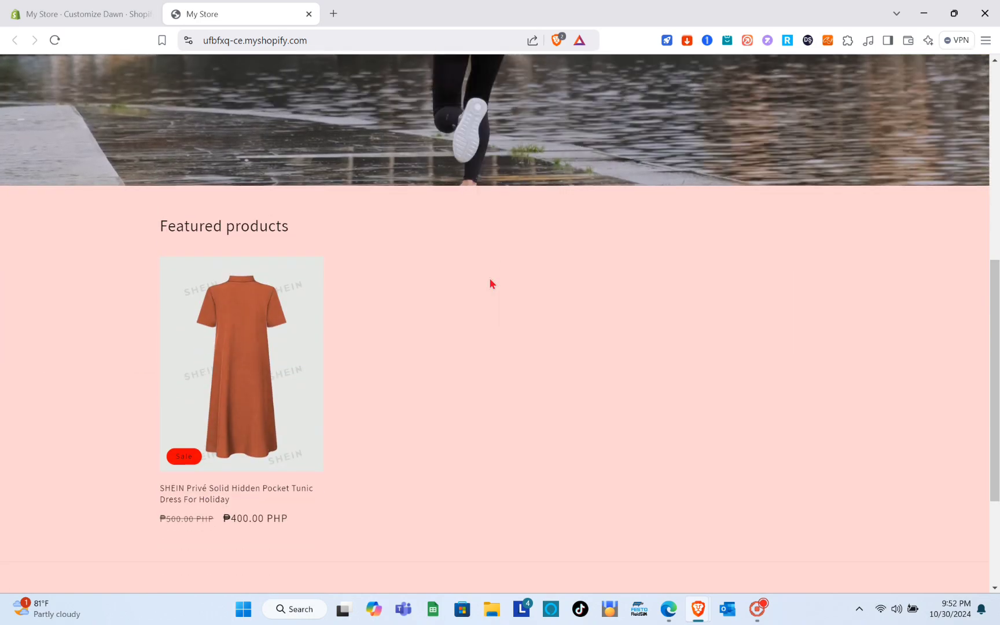
pyautogui.scroll(-2, 489, 278)
pyautogui.scroll(1, 489, 278)
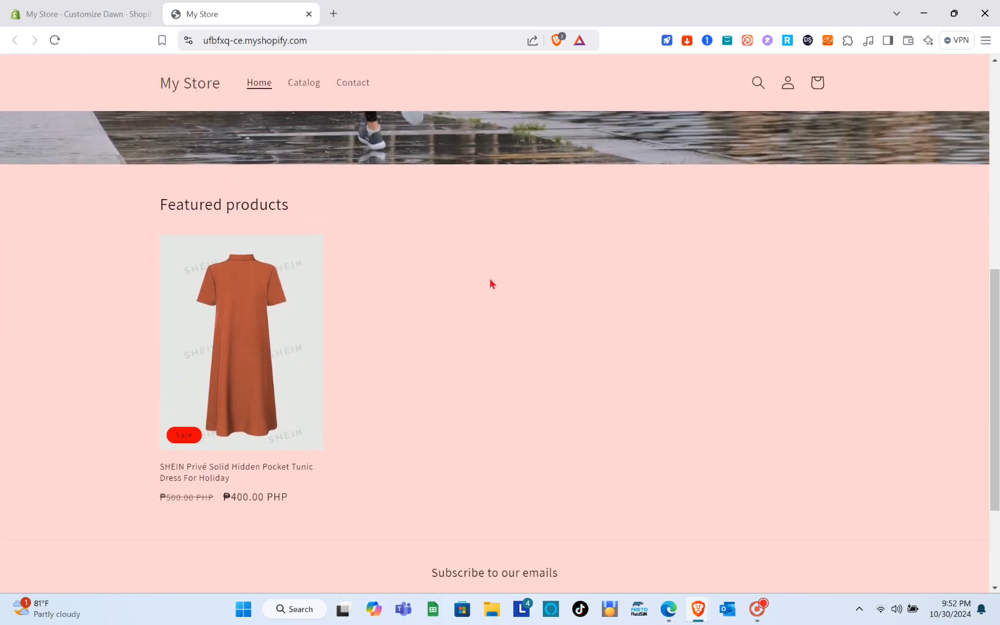
pyautogui.scroll(-1, 489, 278)
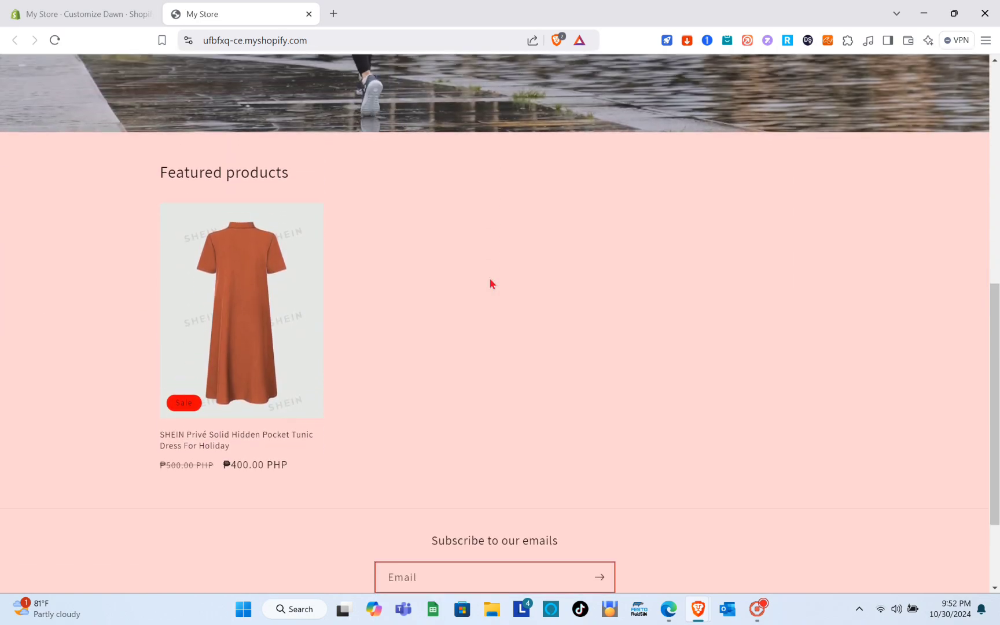
# View the featured SHEIN tunic dress's product page on the live storefront and examine its layout down to the footer.
pyautogui.click(250, 299)
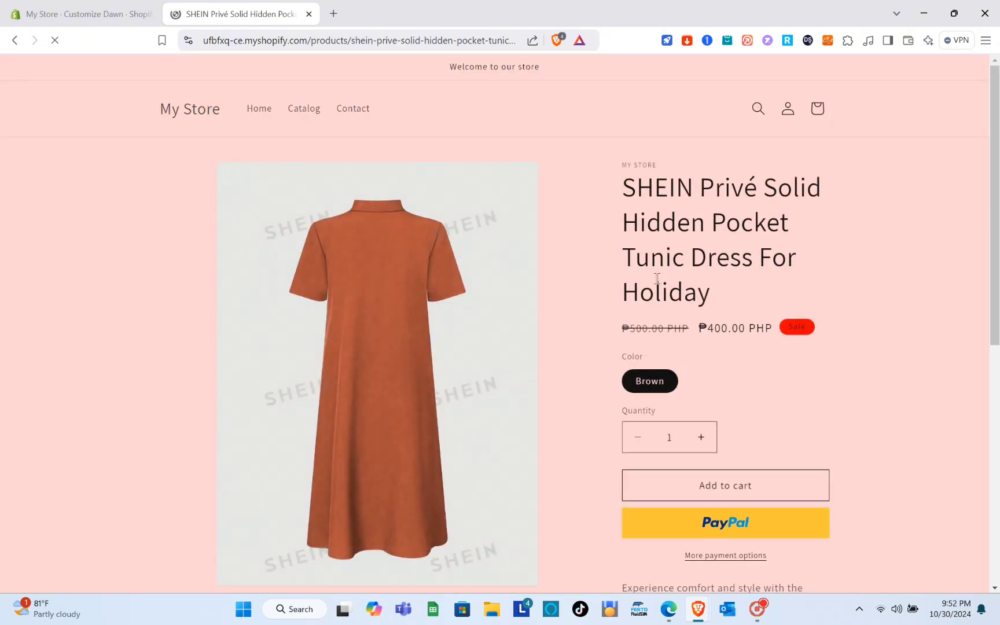
pyautogui.scroll(-5, 663, 294)
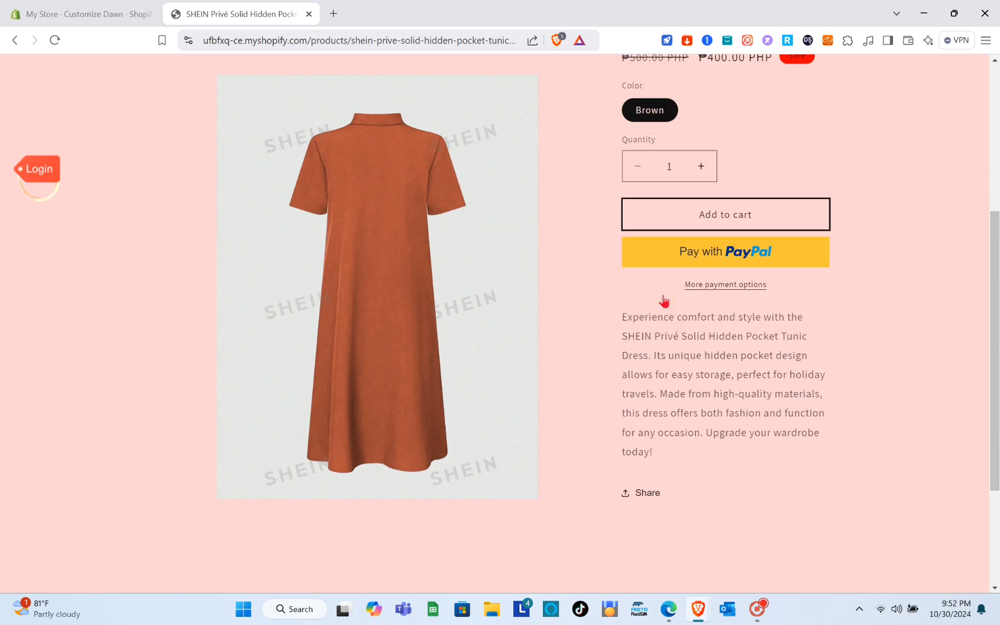
pyautogui.scroll(-3, 664, 300)
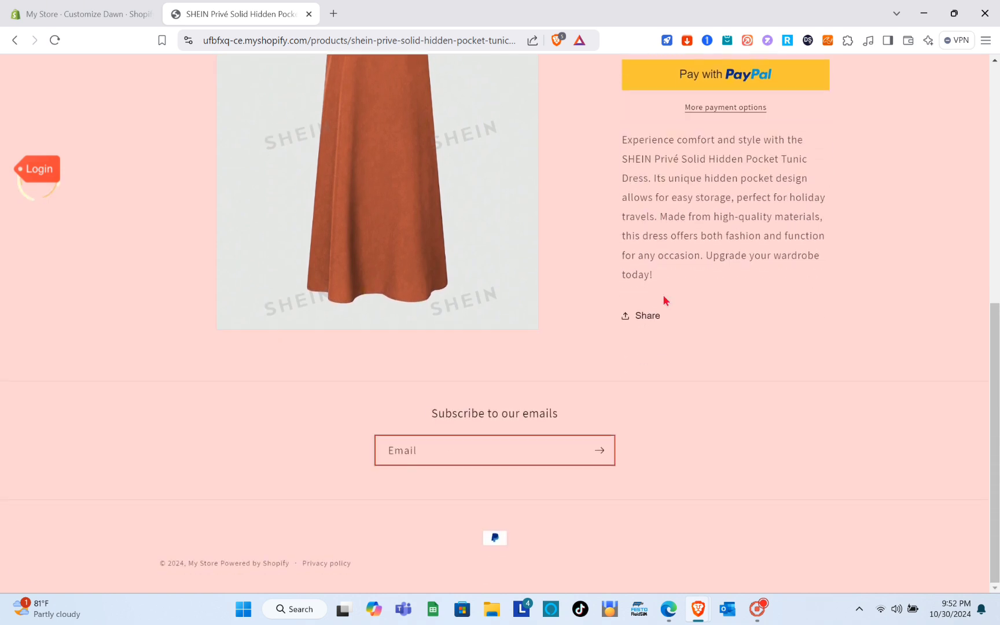
pyautogui.scroll(6, 662, 295)
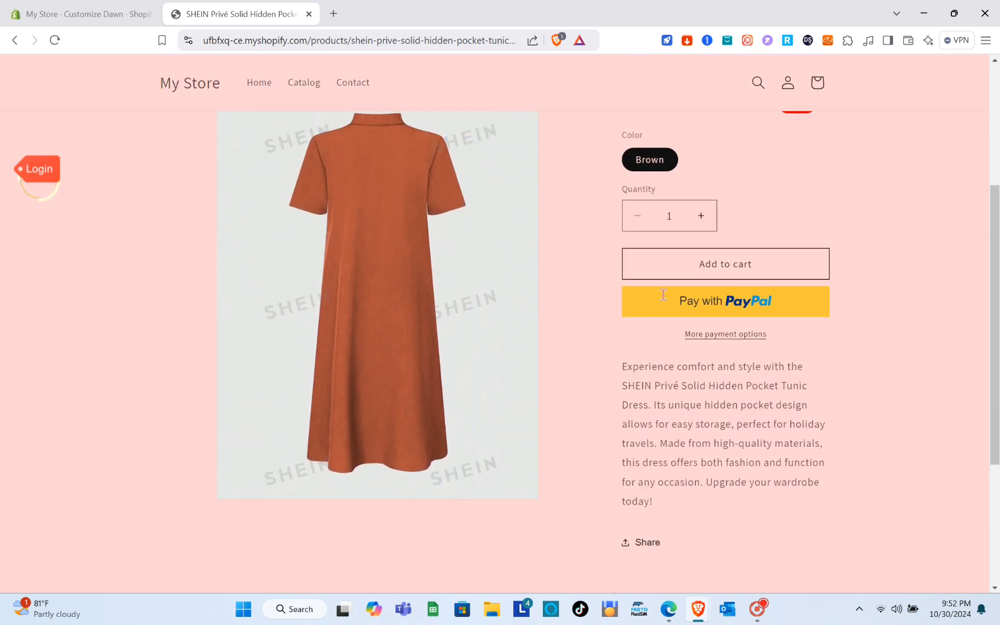
pyautogui.scroll(3, 662, 294)
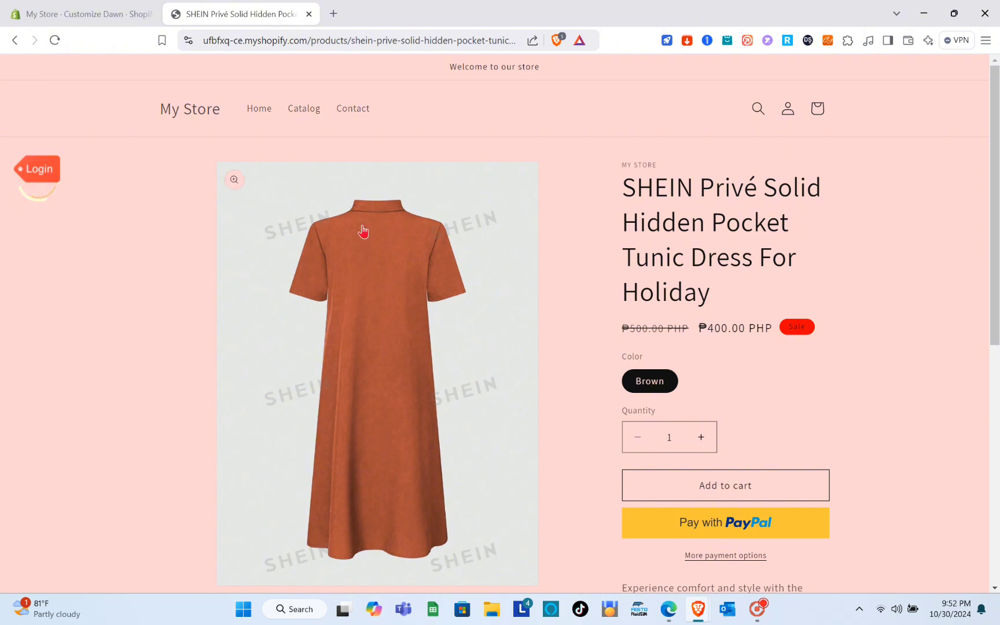
# Return to the theme editor and create a product template named 2ND based on Default product.
pyautogui.click(111, 7)
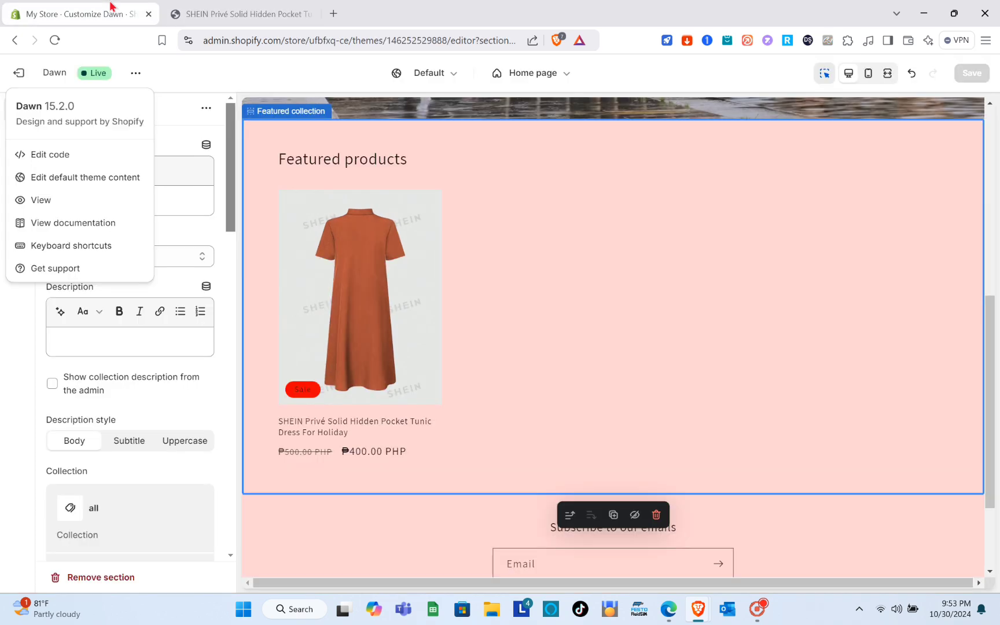
pyautogui.click(675, 214)
pyautogui.scroll(6, 675, 213)
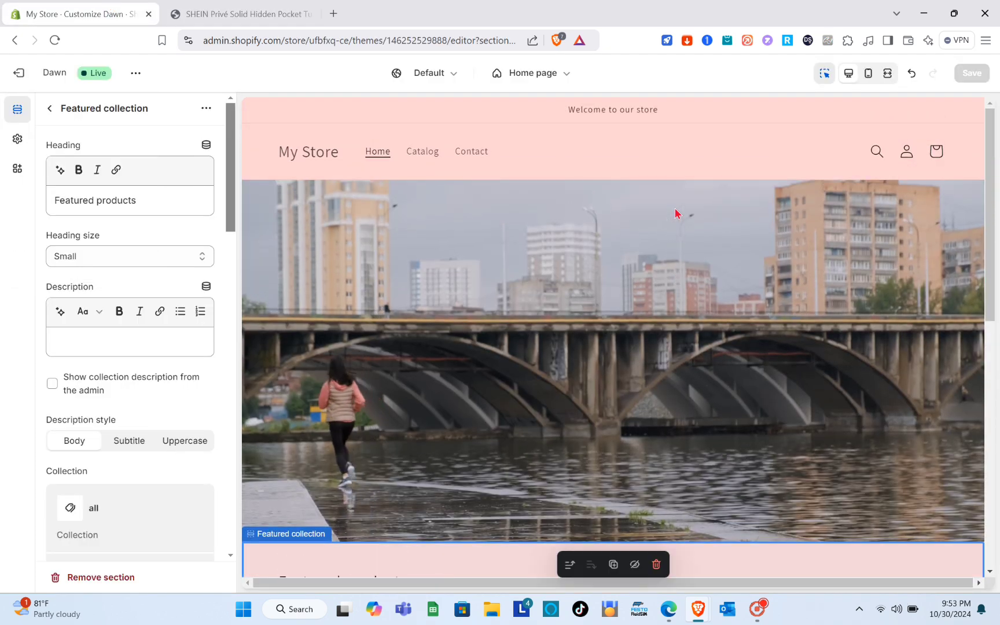
pyautogui.scroll(-2, 677, 214)
pyautogui.scroll(2, 677, 214)
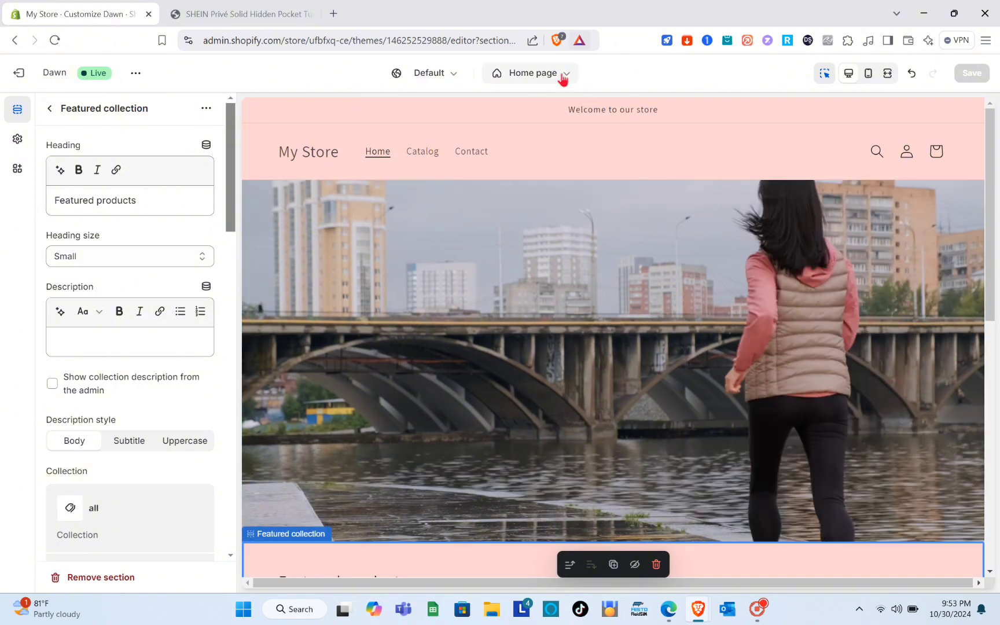
pyautogui.click(562, 79)
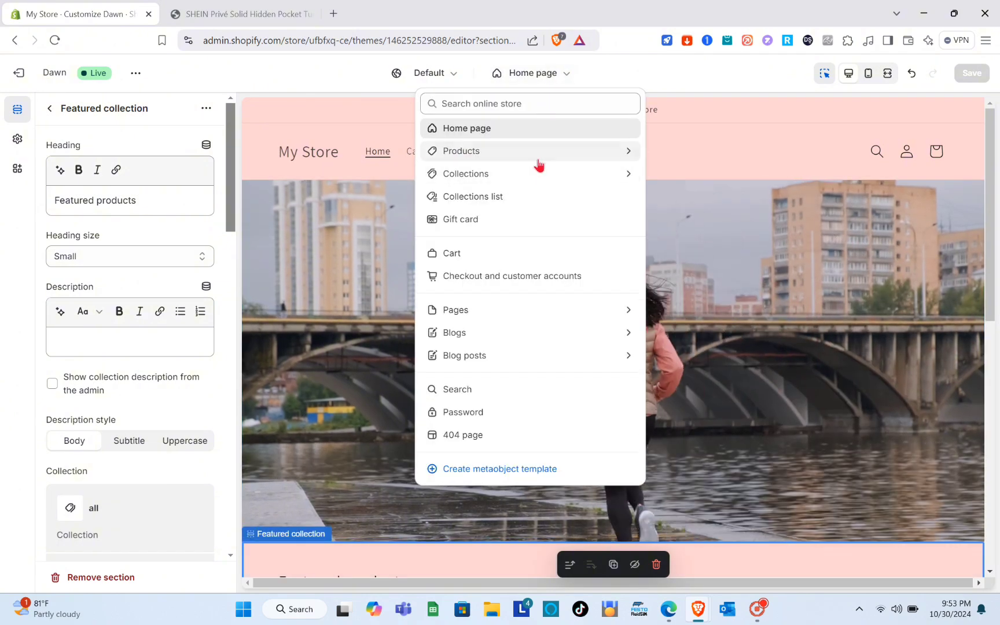
pyautogui.click(537, 157)
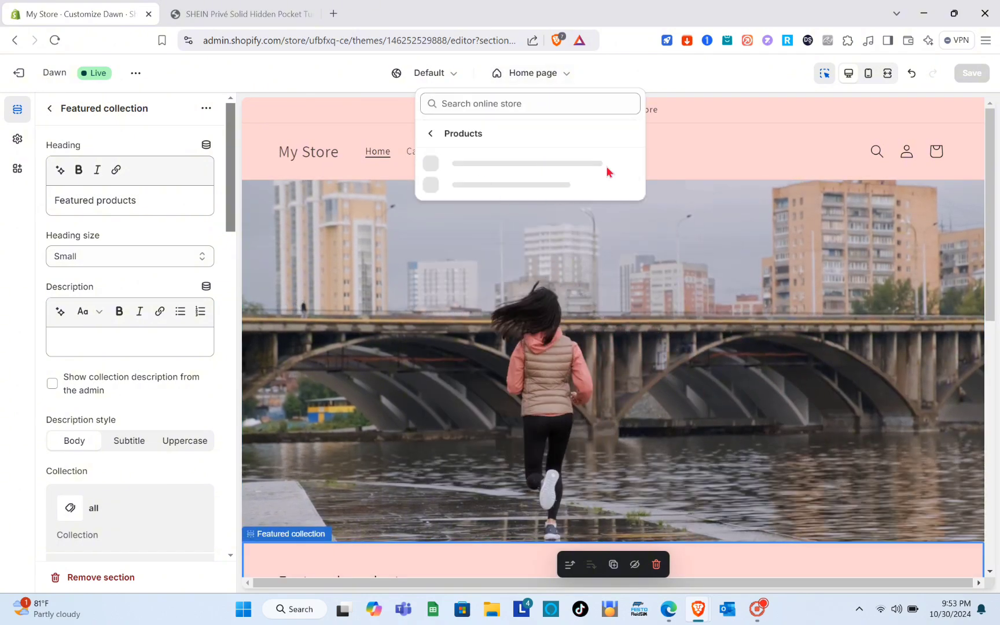
pyautogui.click(505, 232)
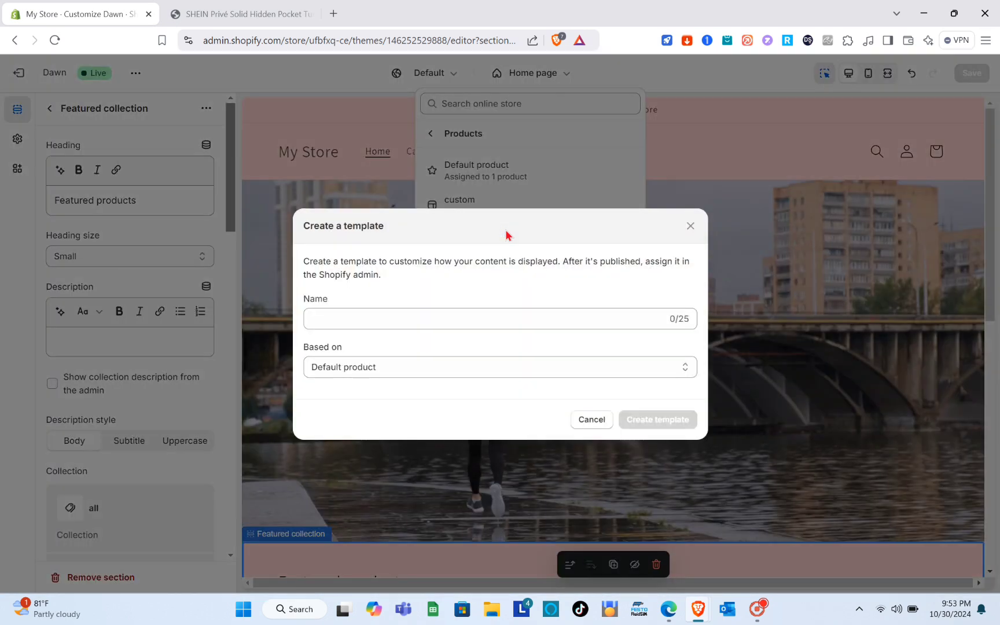
pyautogui.click(419, 314)
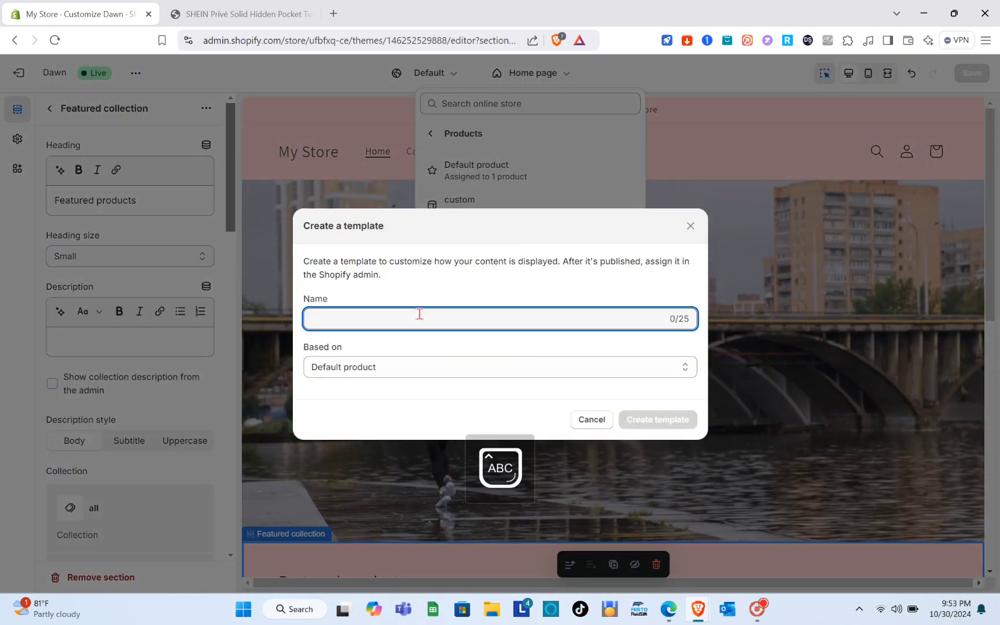
pyautogui.write('2N')
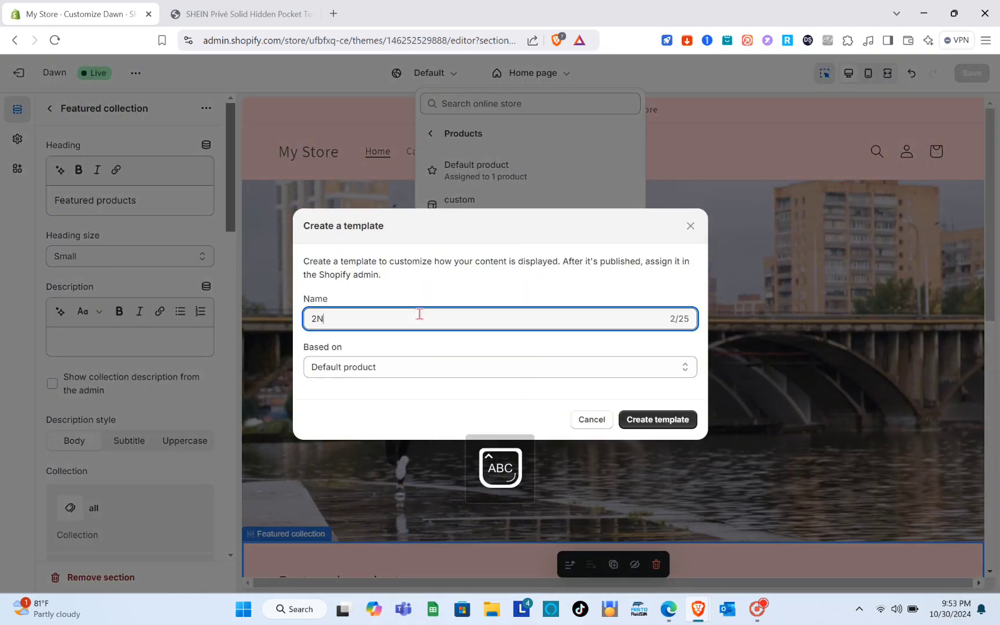
pyautogui.write('D')
pyautogui.click(640, 419)
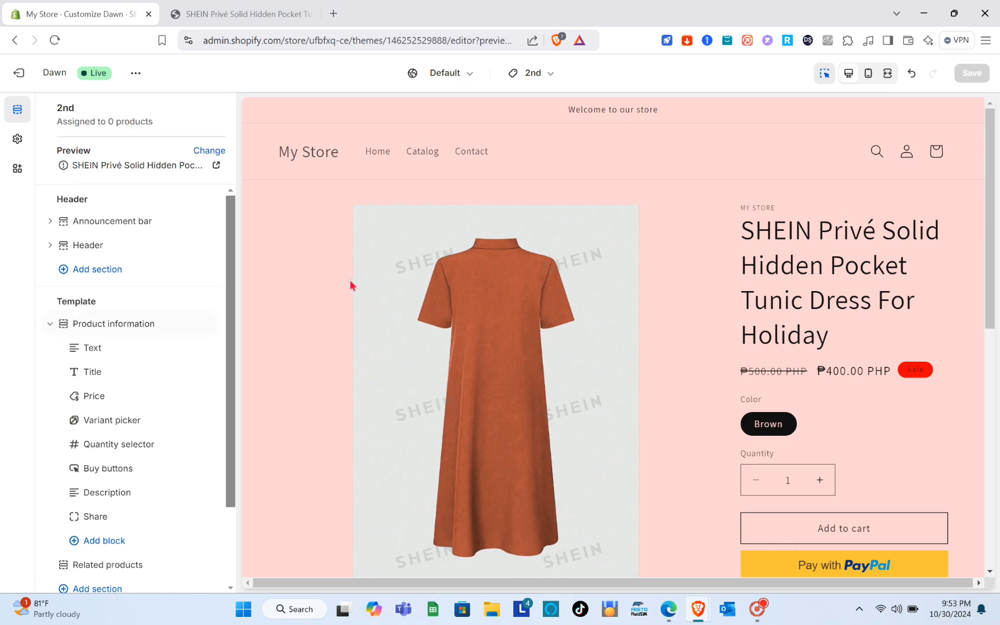
# Open the Product information section's settings in the new template and examine its color scheme and media options.
pyautogui.scroll(-3, 194, 218)
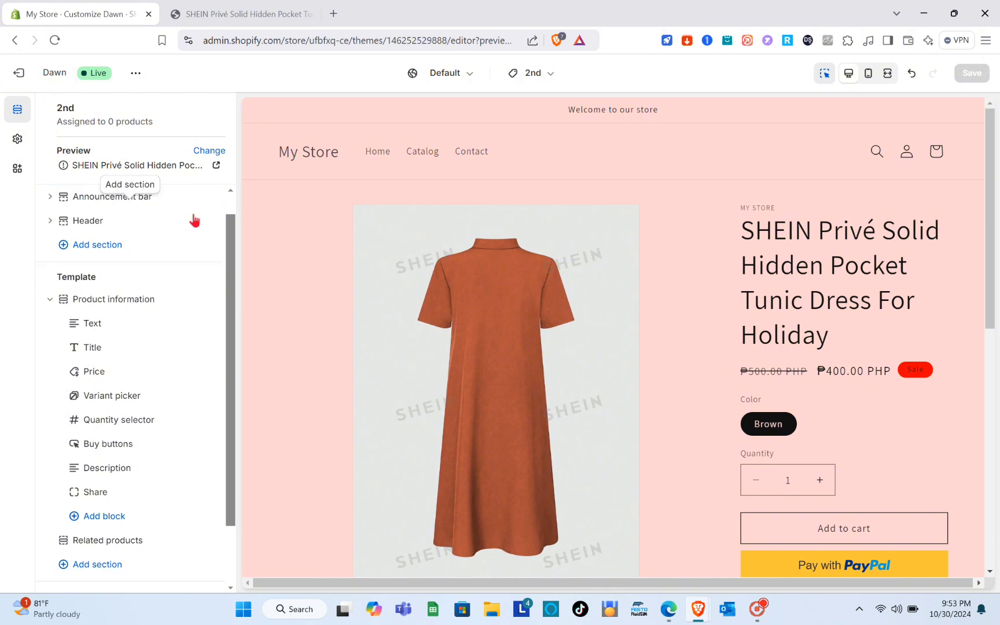
pyautogui.click(428, 204)
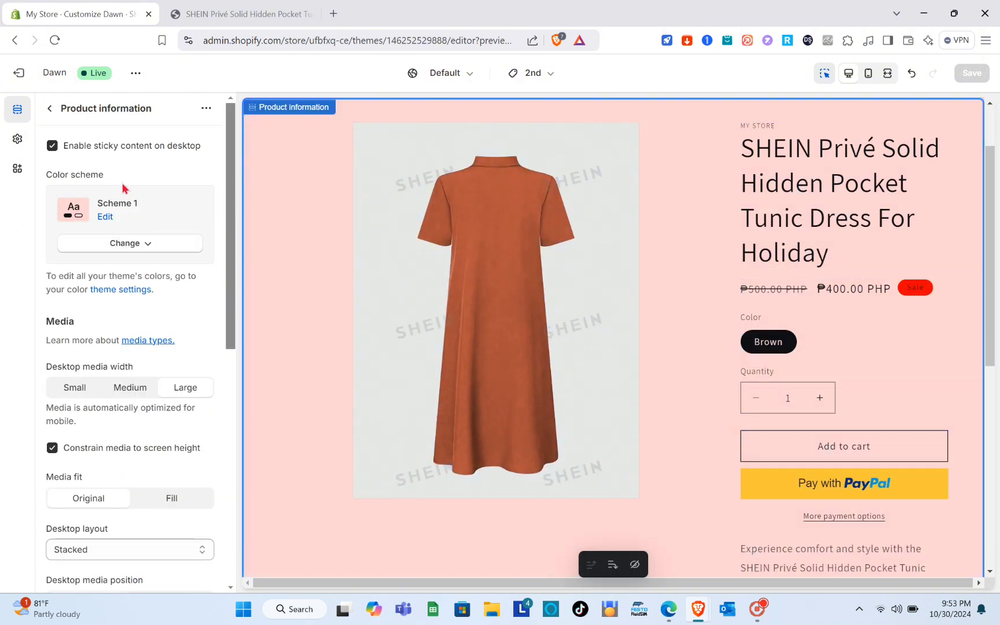
pyautogui.scroll(-2, 122, 184)
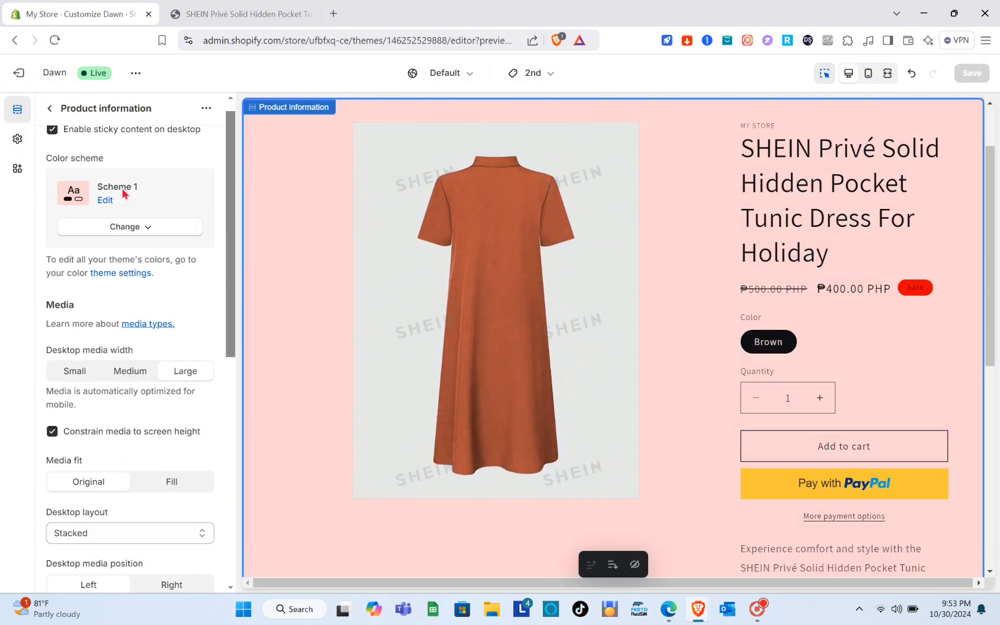
# Examine the theme settings categories, including the Typography fonts and size scales, and select the product title block in the preview.
pyautogui.click(18, 152)
pyautogui.scroll(-3, 176, 169)
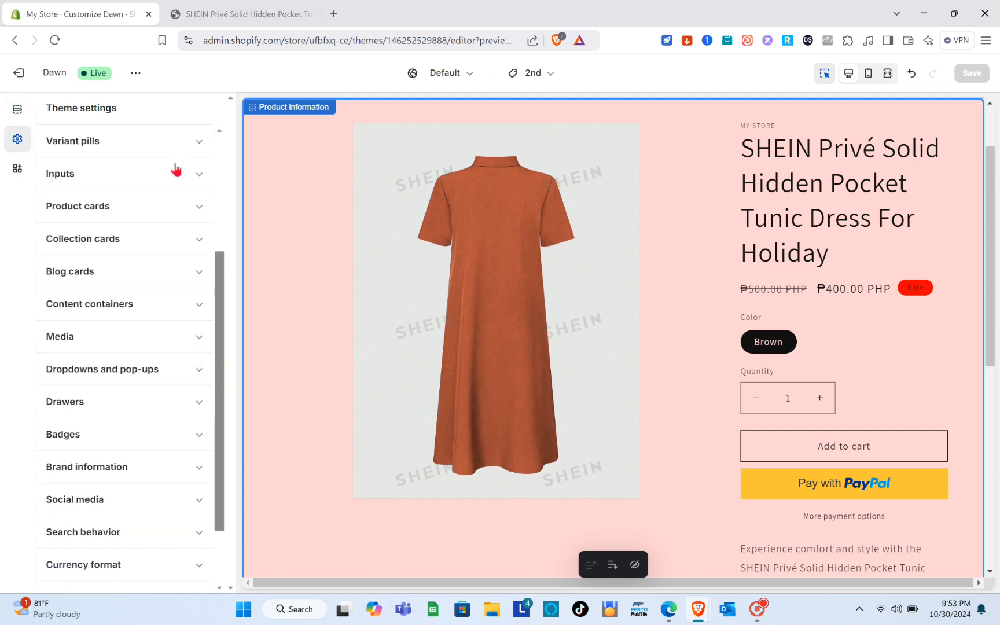
pyautogui.scroll(-2, 176, 169)
pyautogui.scroll(5, 168, 194)
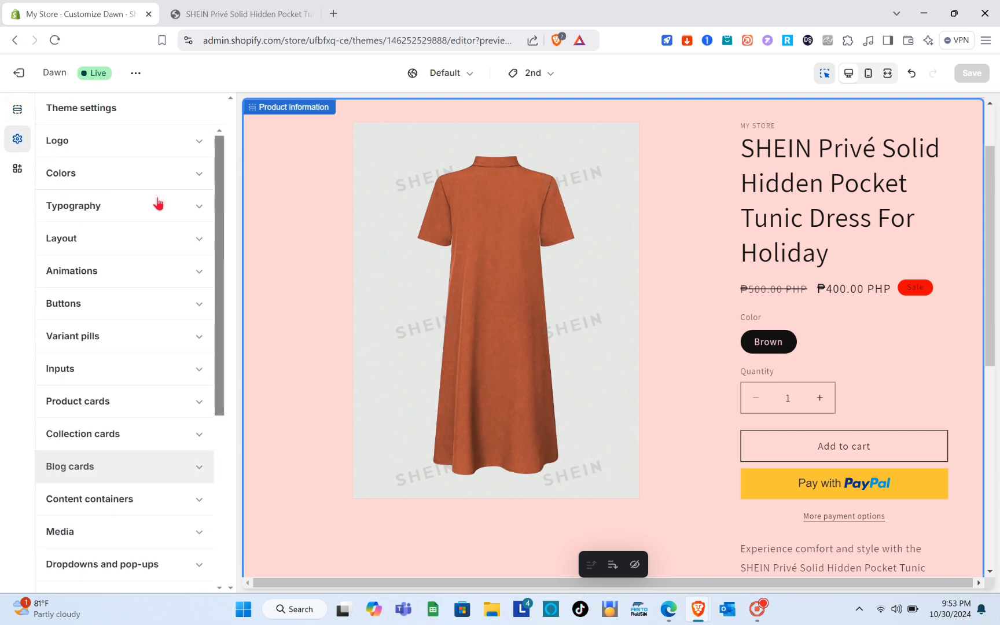
pyautogui.click(201, 207)
pyautogui.scroll(-5, 178, 272)
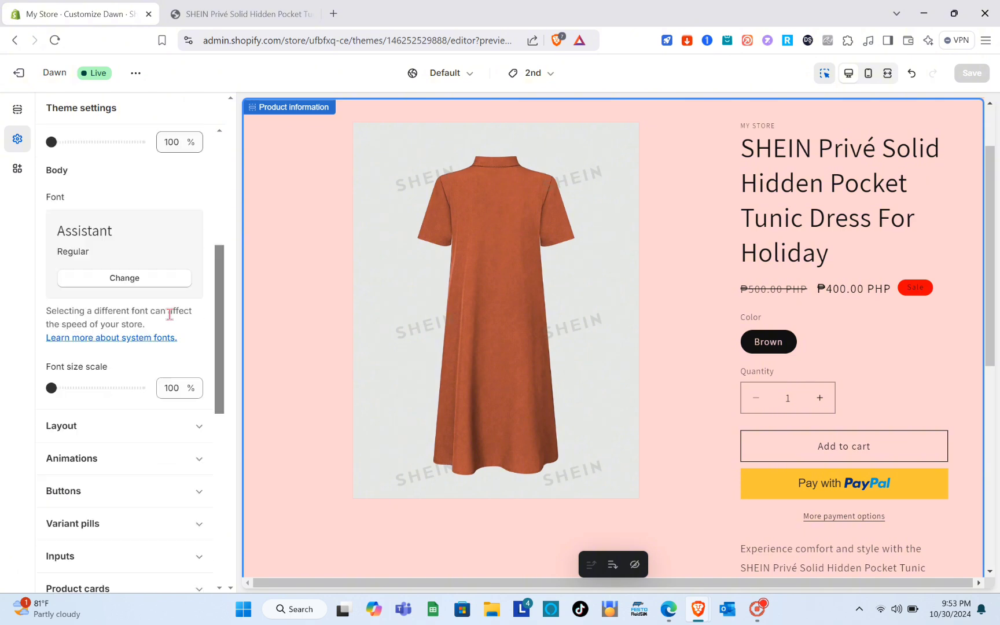
pyautogui.scroll(-3, 169, 314)
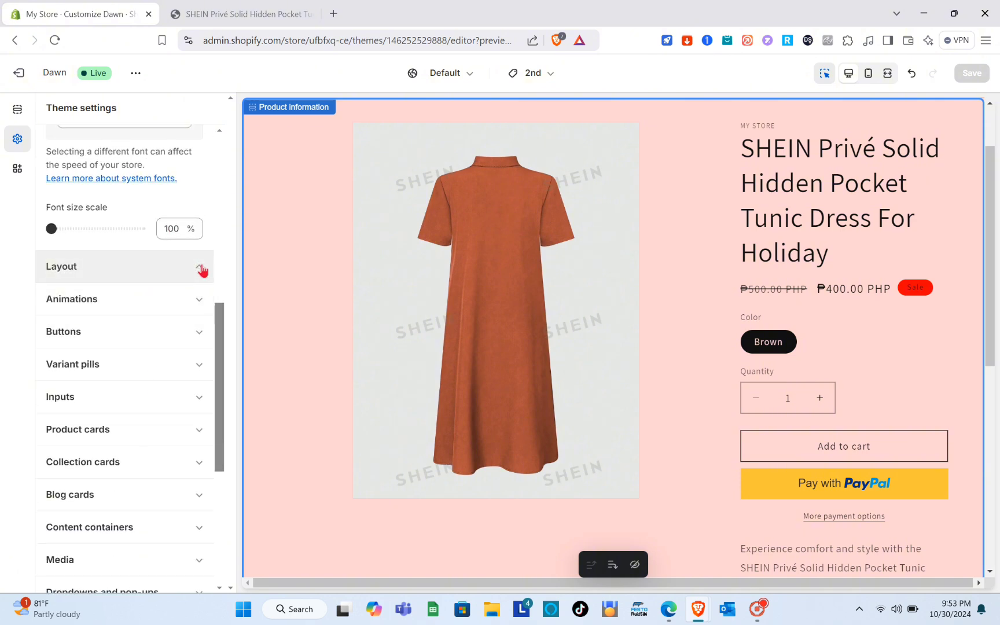
pyautogui.scroll(-4, 201, 268)
pyautogui.scroll(-2, 145, 385)
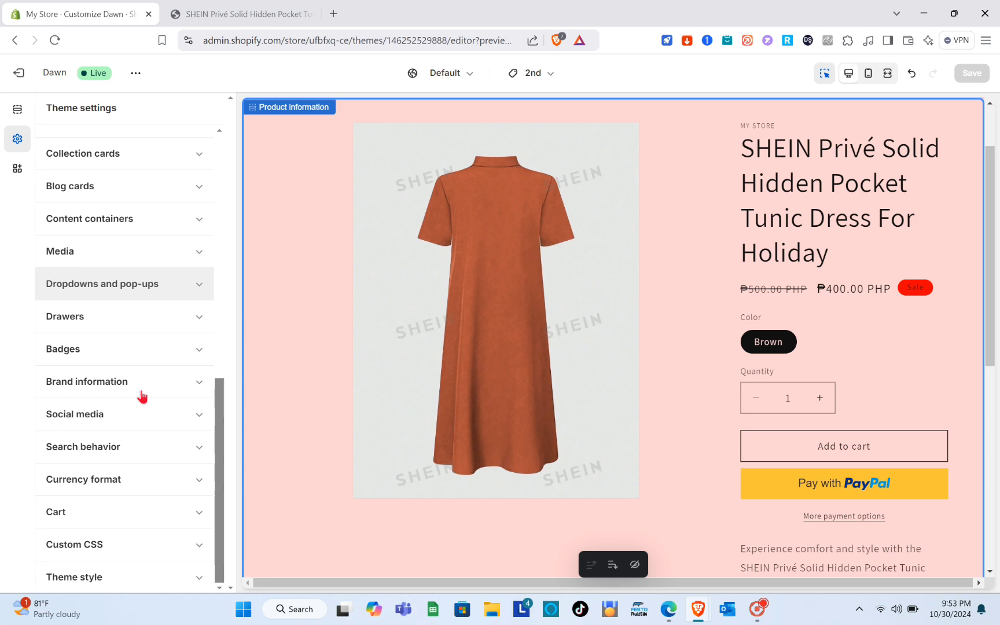
pyautogui.click(921, 198)
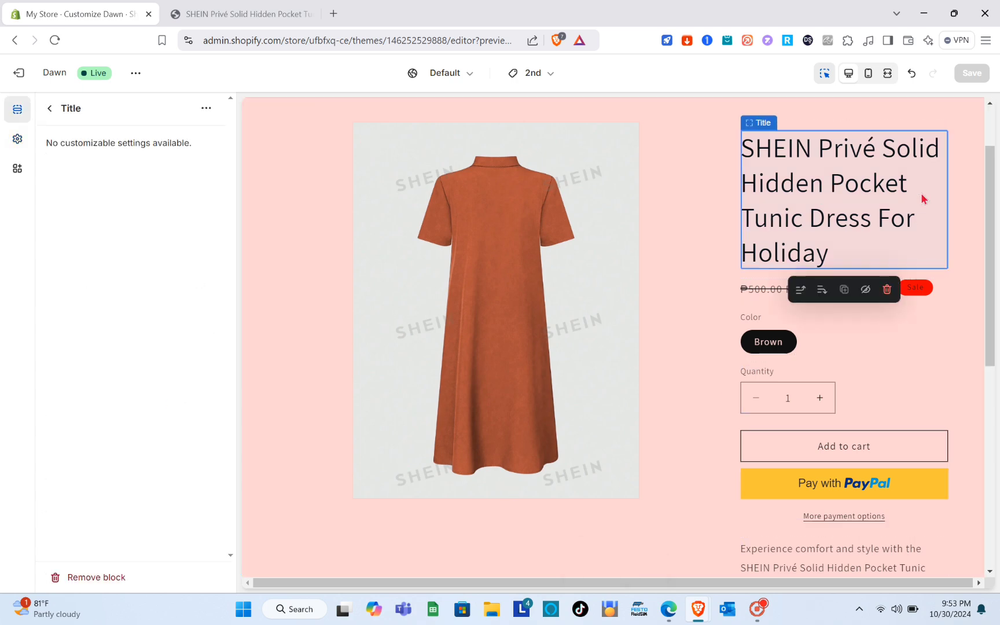
# Exit the theme editor and open the SHEIN Privé Solid Hidden Pocket Tunic Dress For Holiday product's details in the admin.
pyautogui.click(36, 75)
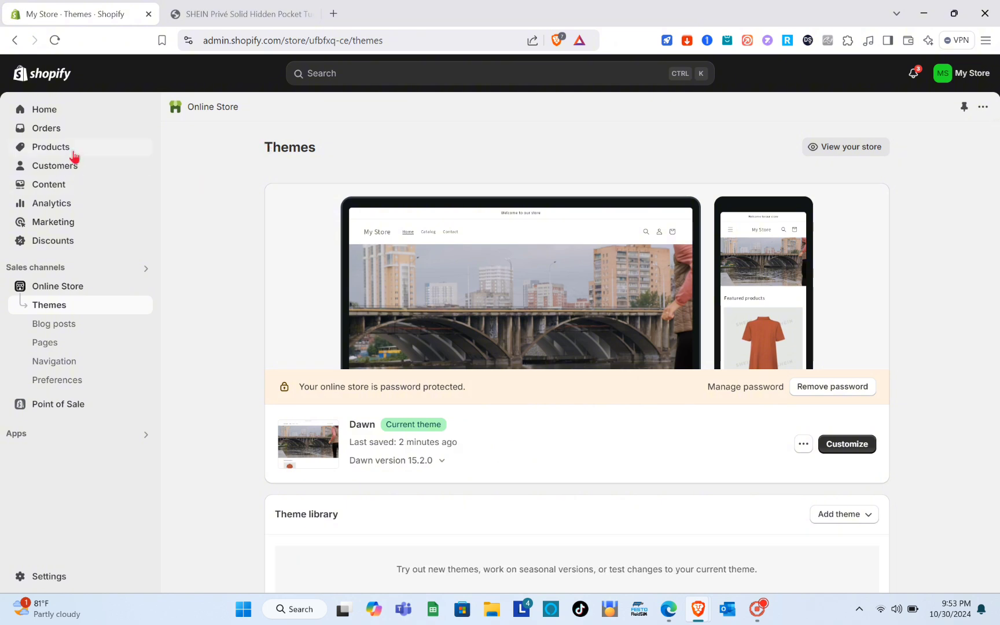
pyautogui.click(72, 147)
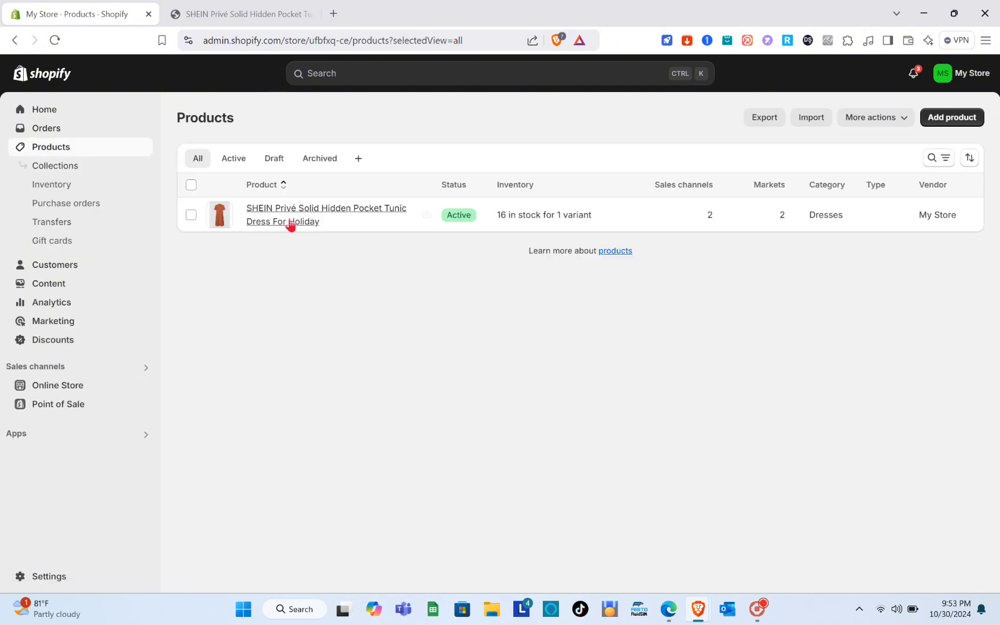
pyautogui.click(304, 223)
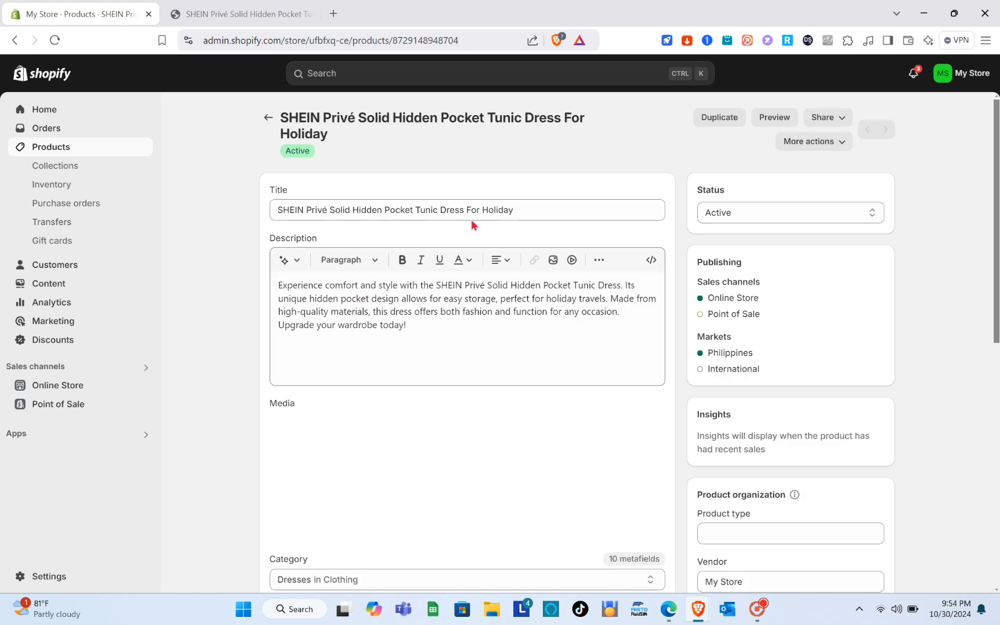
# Examine the product's title, description, variants, theme template, category metafields and search engine listing.
pyautogui.click(522, 181)
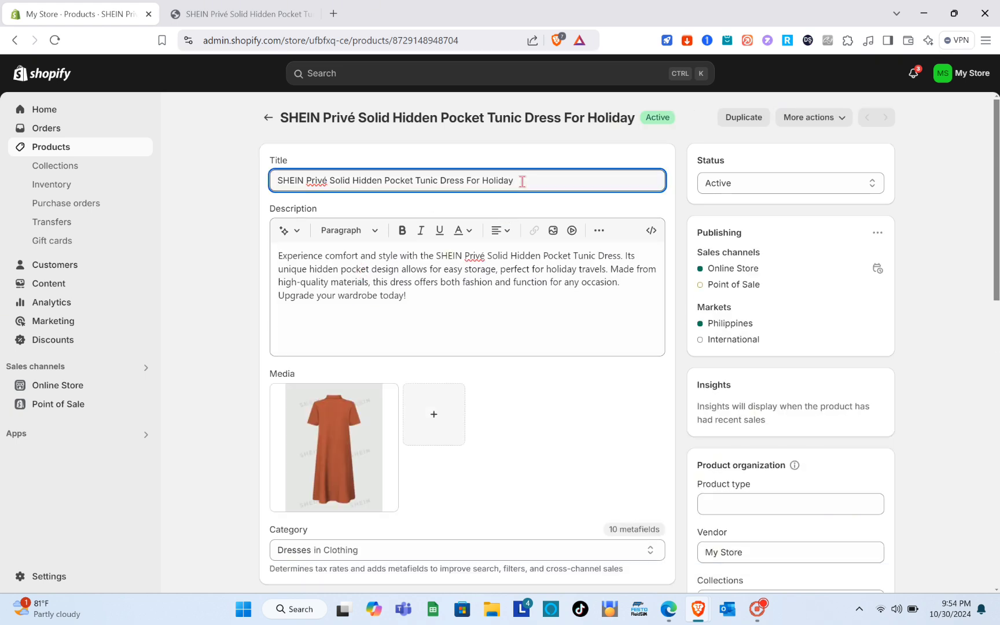
pyautogui.moveTo(521, 182); pyautogui.dragTo(368, 201)
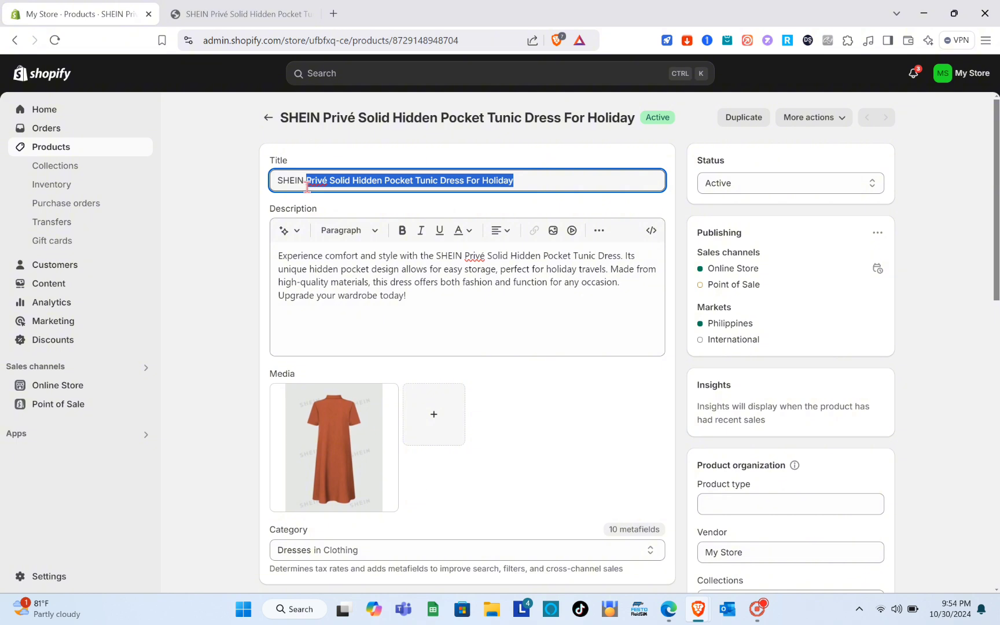
pyautogui.click(441, 296)
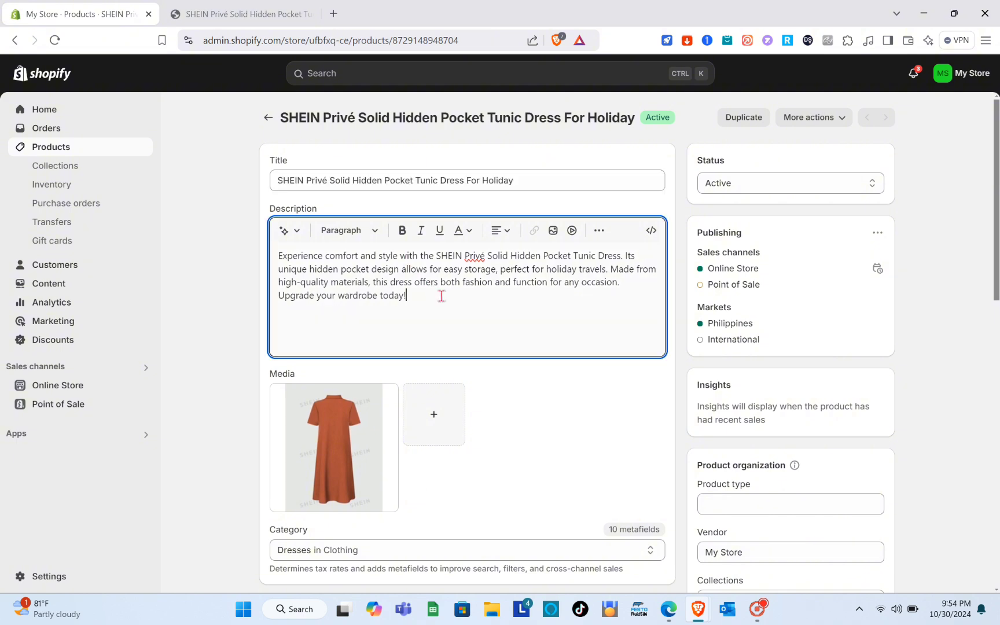
pyautogui.scroll(-8, 440, 295)
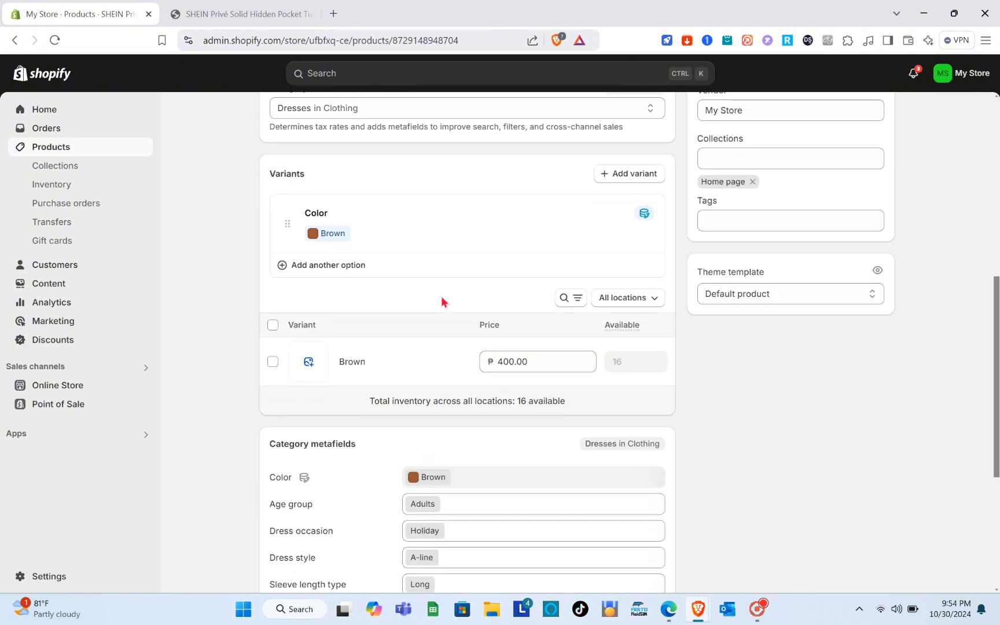
pyautogui.scroll(-4, 440, 301)
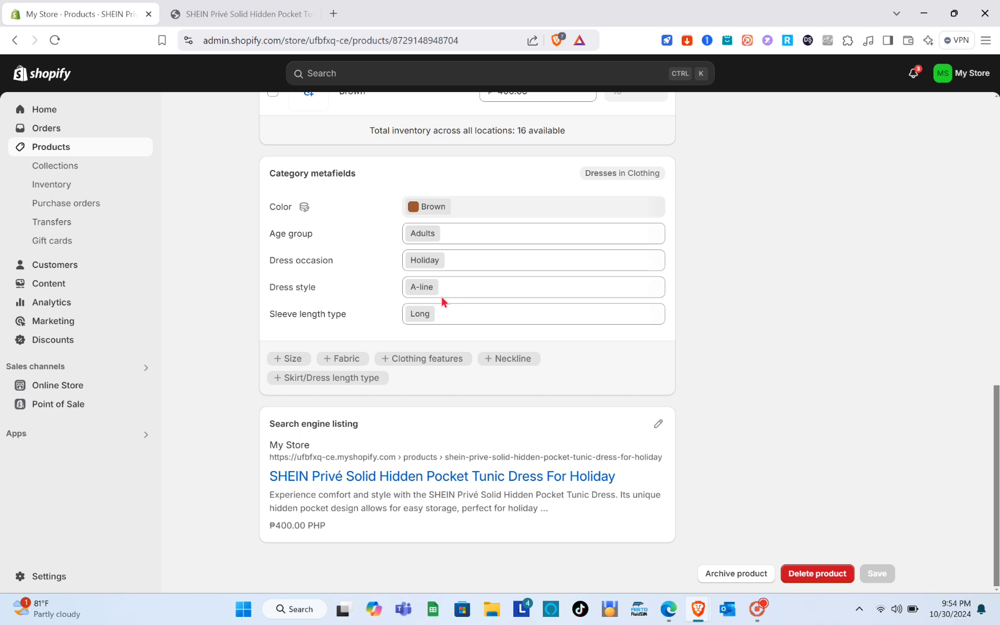
pyautogui.scroll(12, 443, 301)
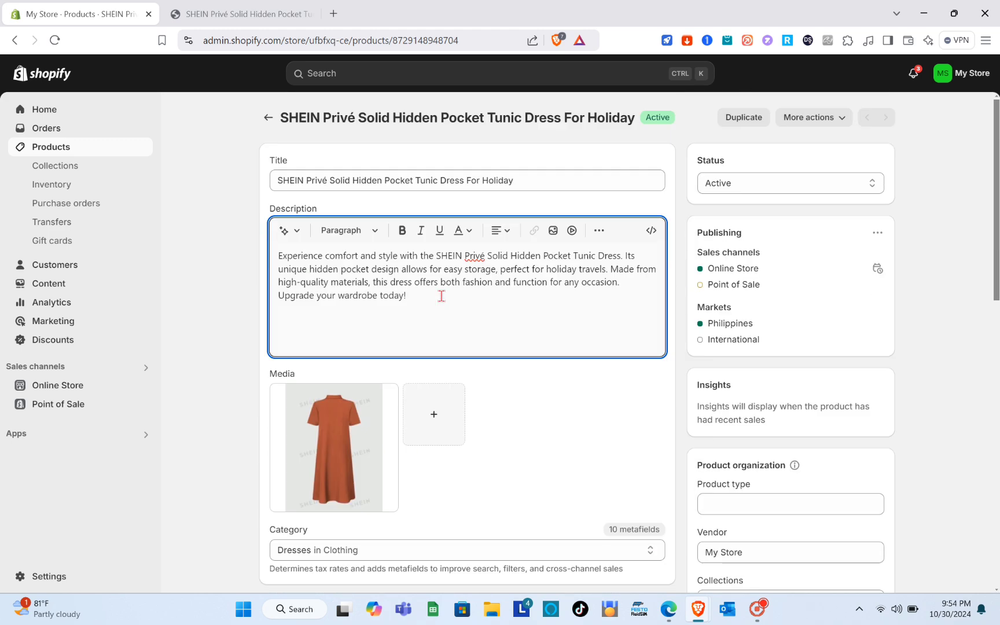